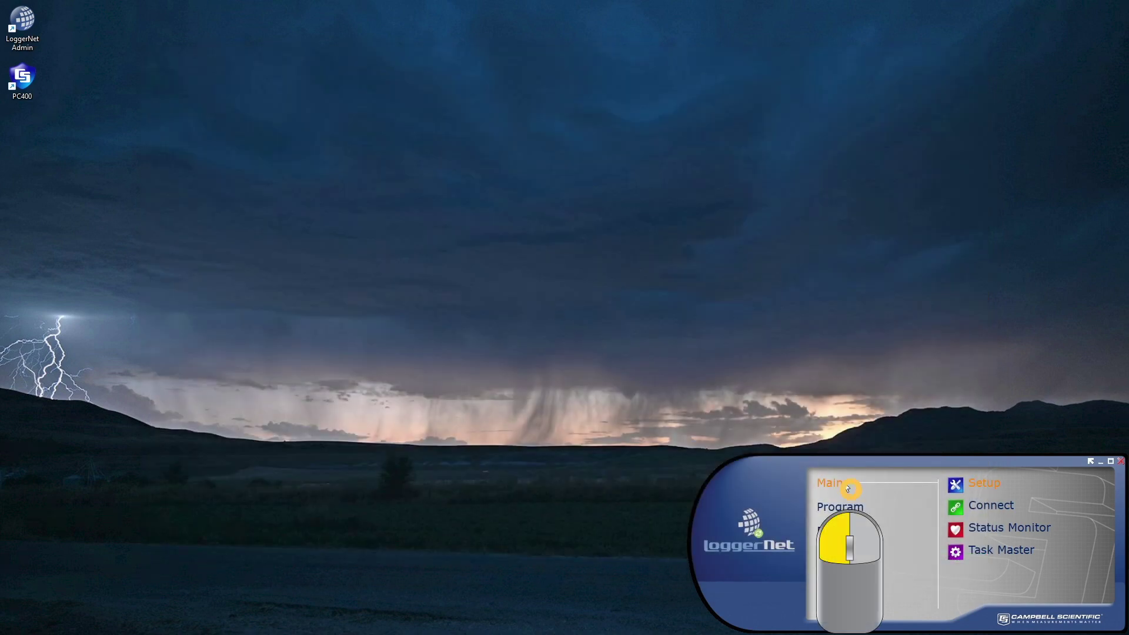
# Step: Enable scheduled collection every 5 minutes for the CR1000XSeries station and view its data tables
pyautogui.click(957, 487)
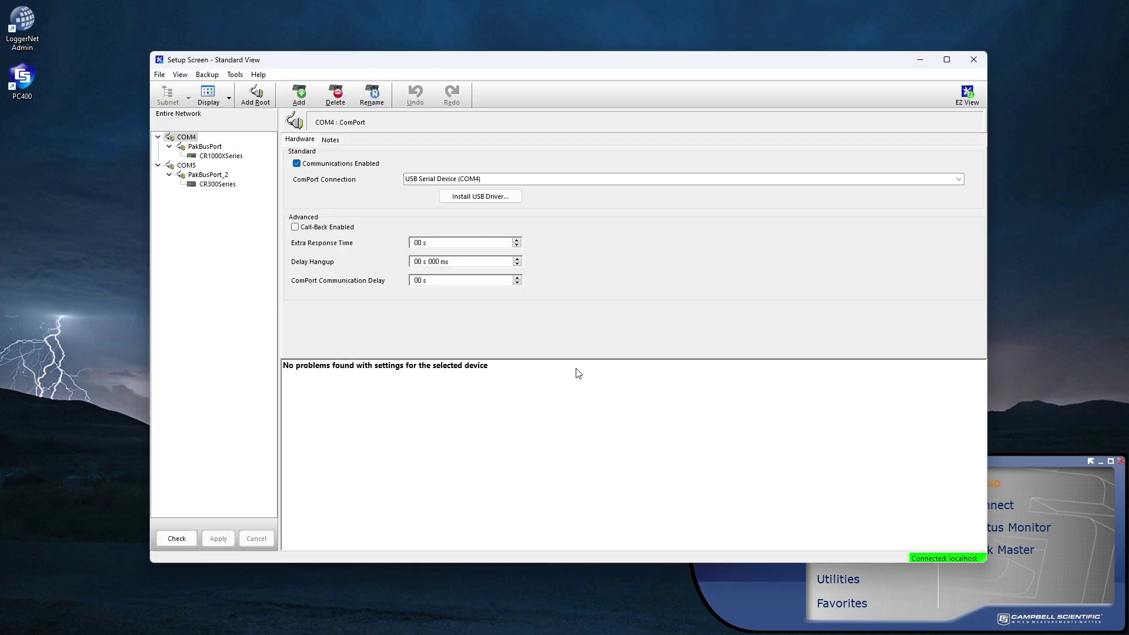
pyautogui.click(227, 159)
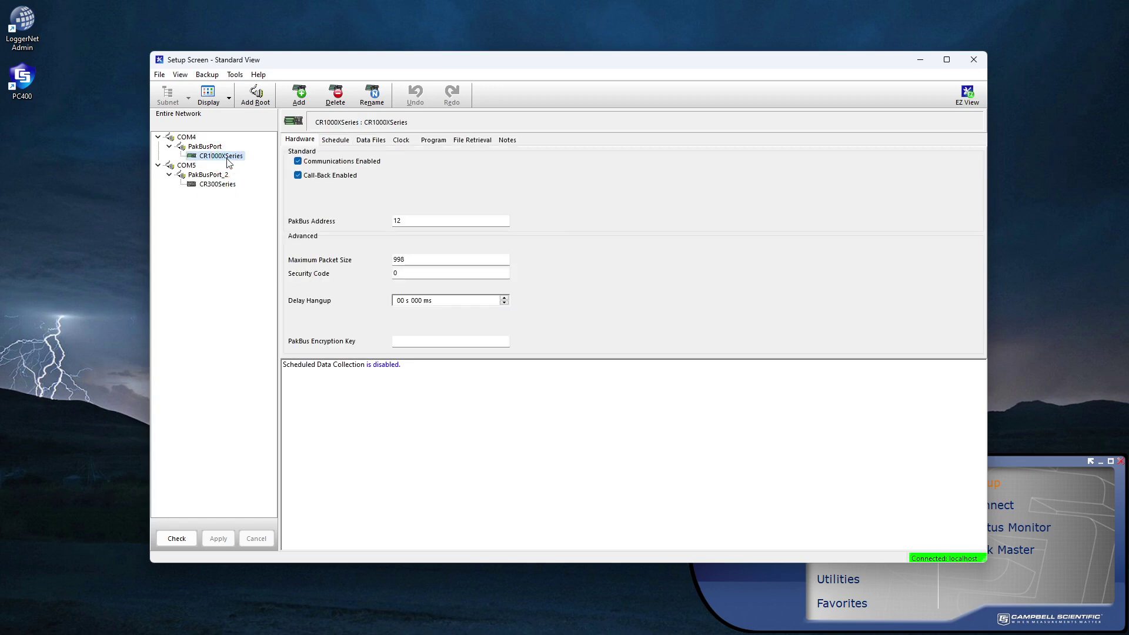
pyautogui.click(334, 140)
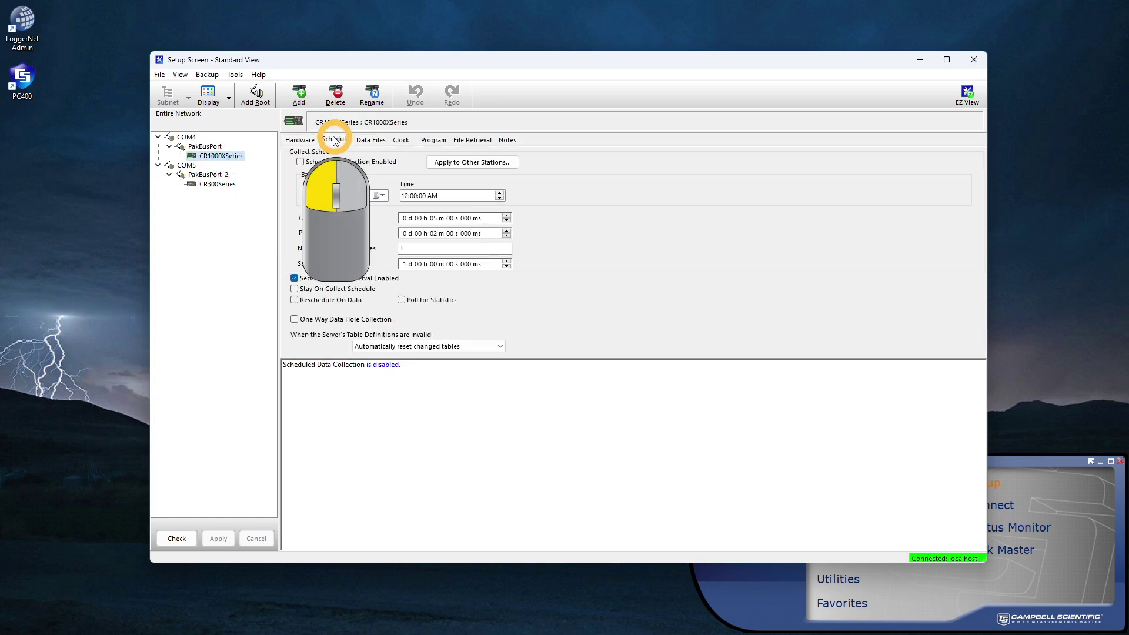
pyautogui.click(300, 165)
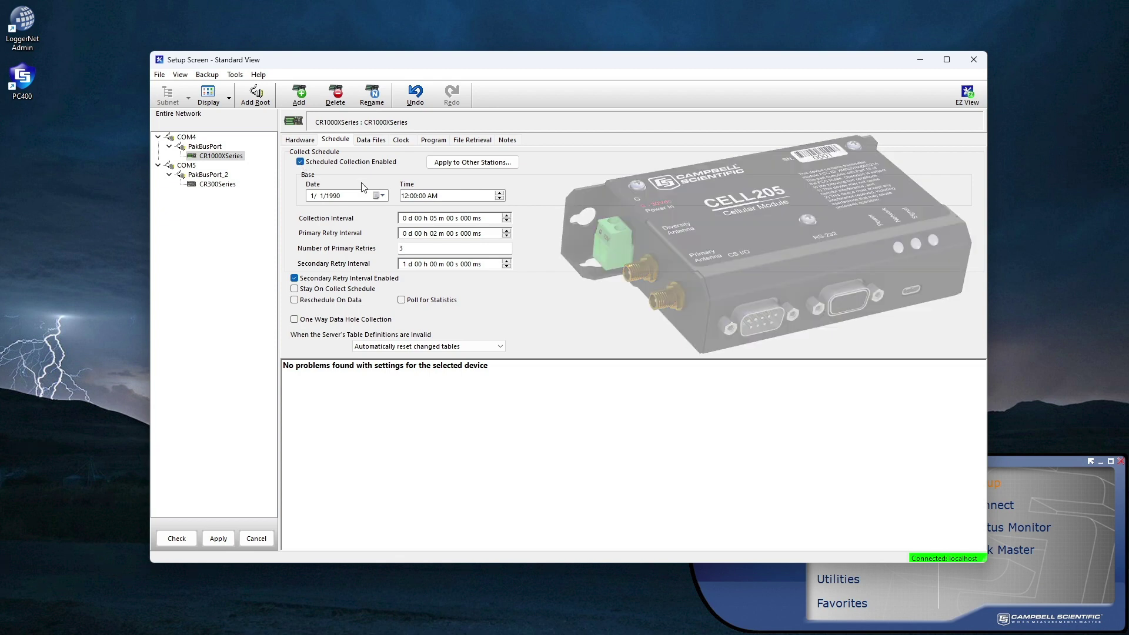
pyautogui.click(434, 219)
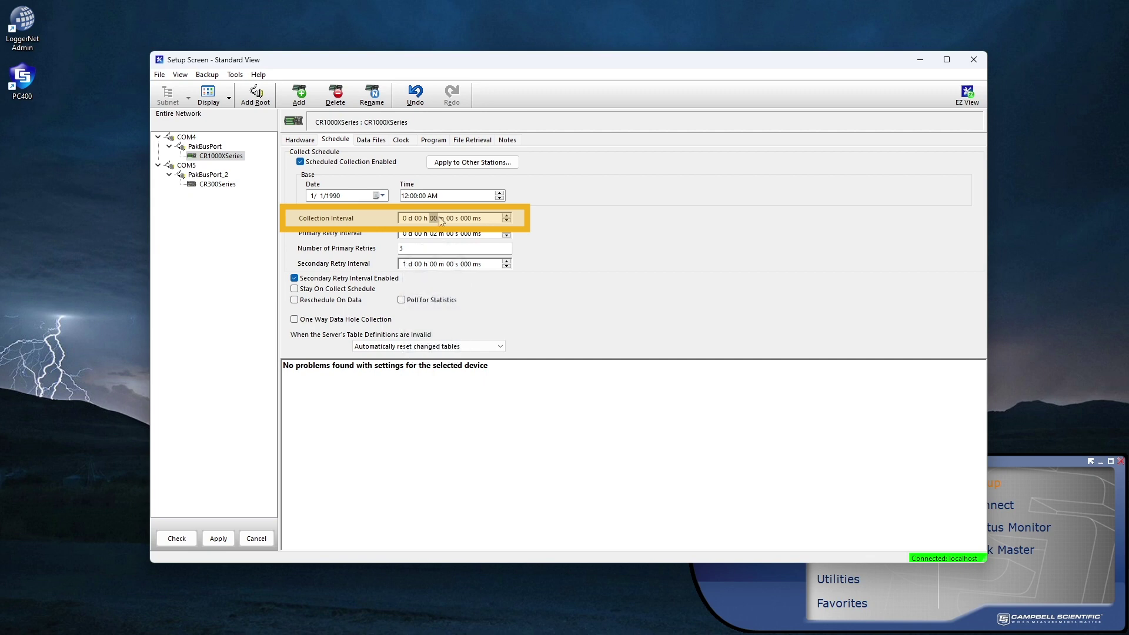
pyautogui.click(450, 218)
pyautogui.click(361, 141)
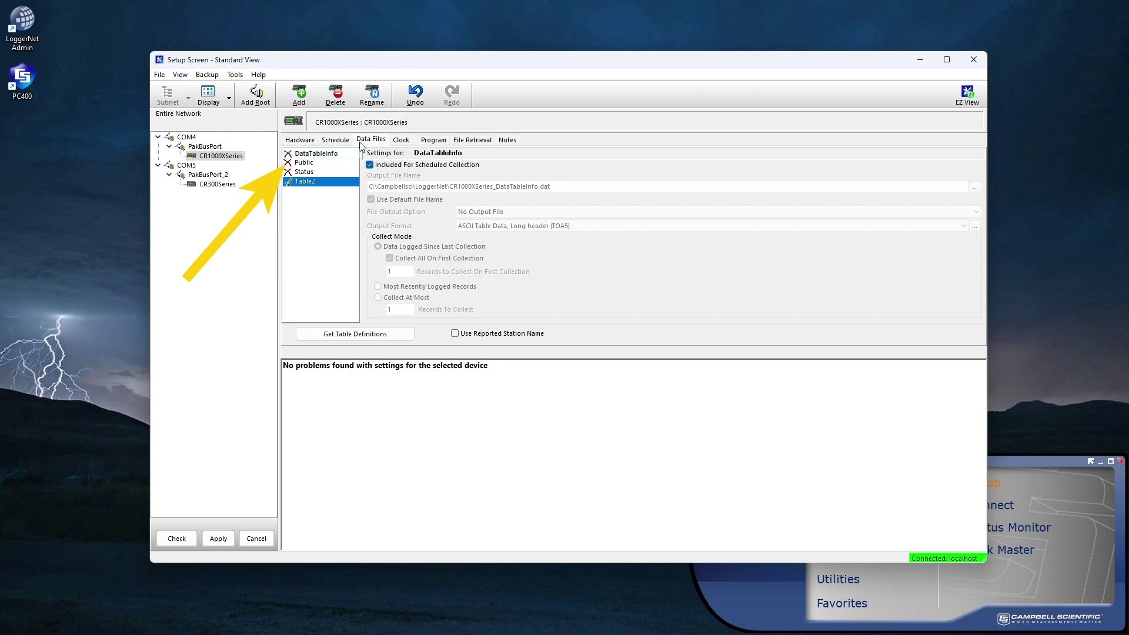
# Step: Include the Public table in scheduled collection, apply, dismiss the send error and close Setup
pyautogui.click(291, 164)
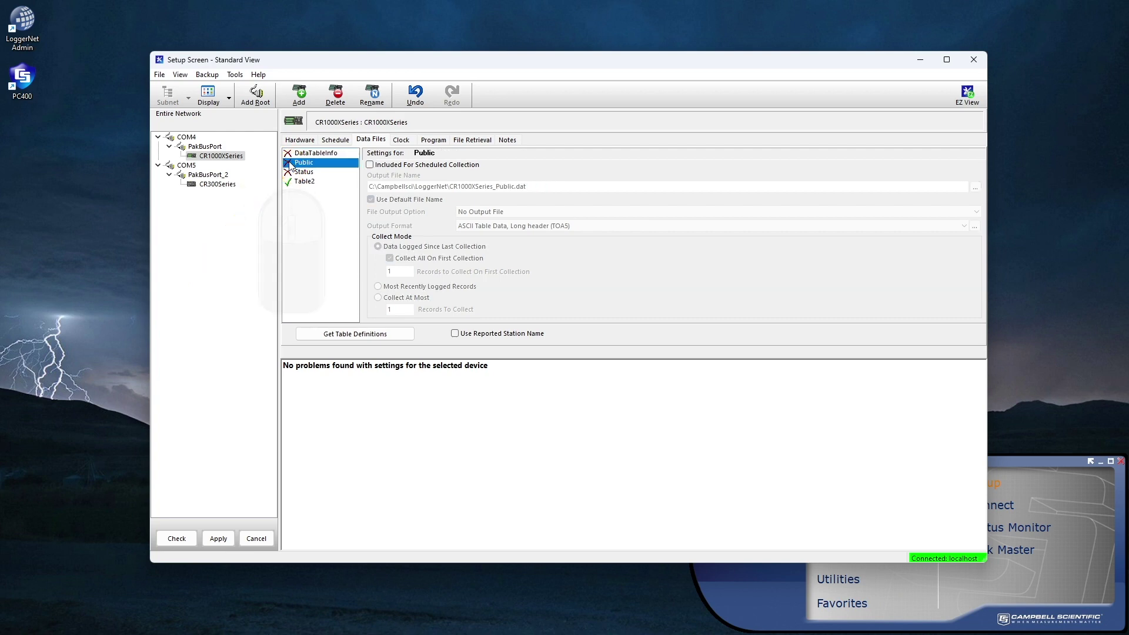
pyautogui.click(370, 165)
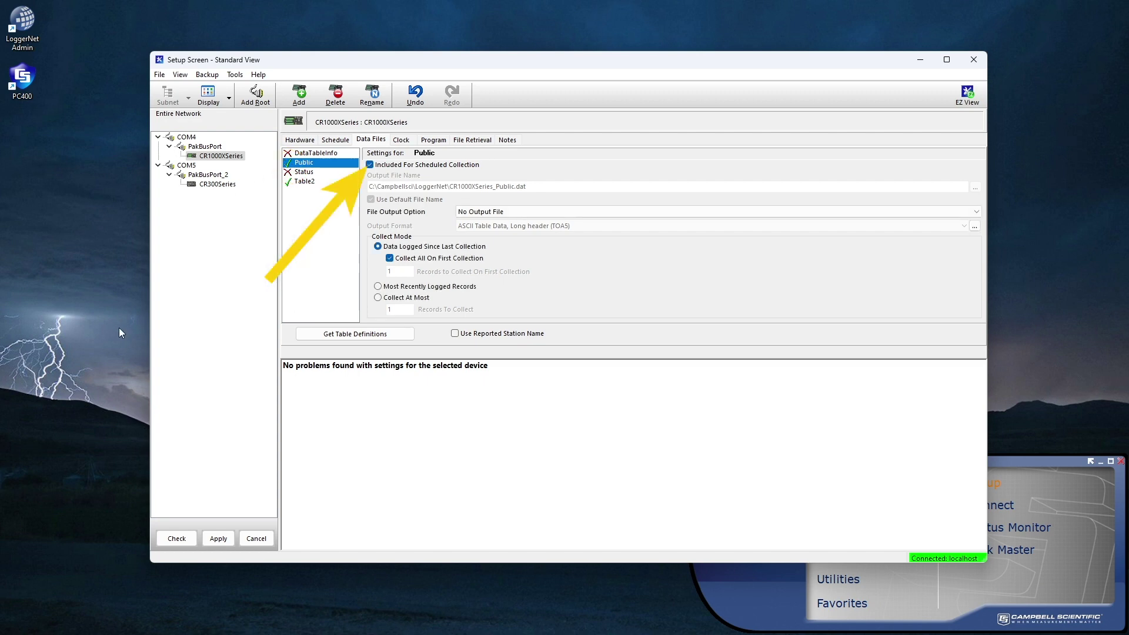
pyautogui.click(218, 538)
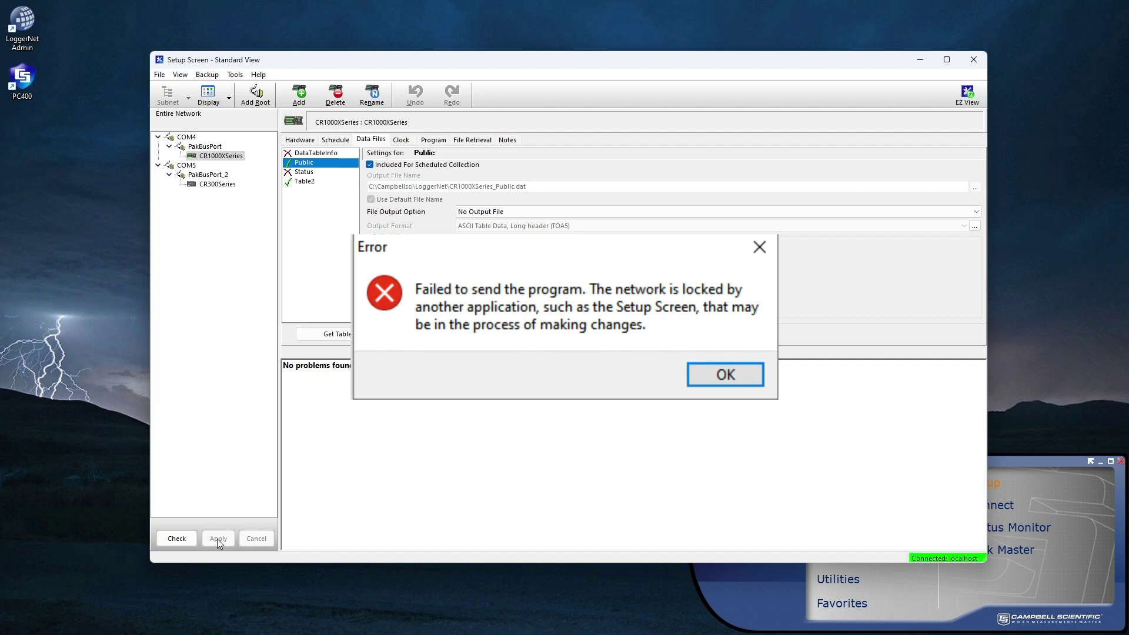
pyautogui.press('Return')
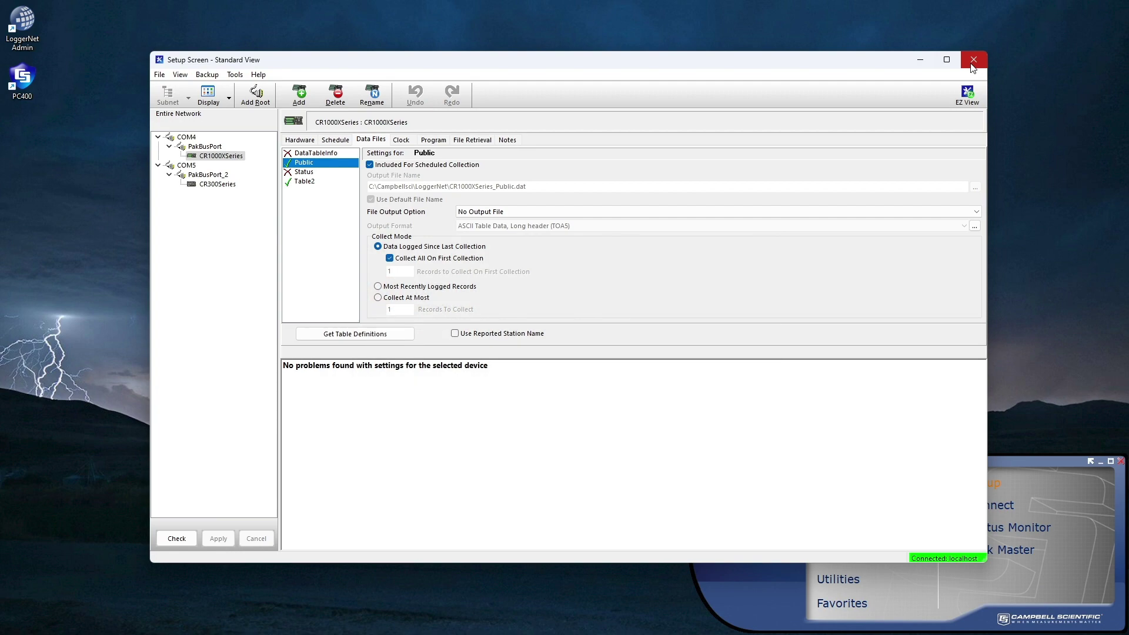
pyautogui.click(974, 61)
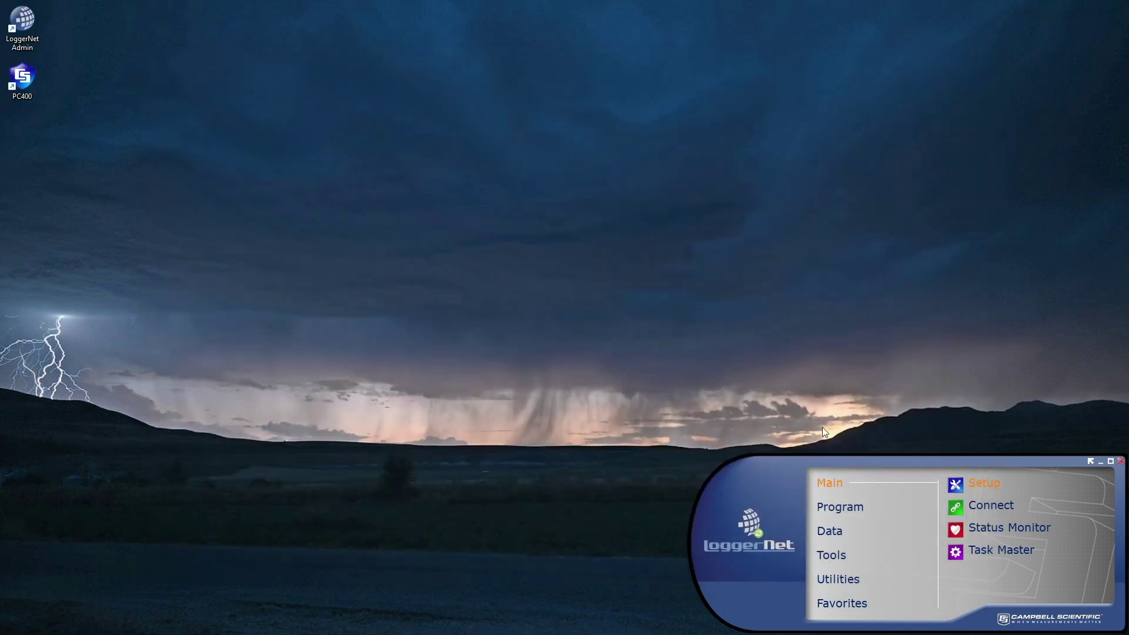
# Step: Launch RTMC Development from LoggerNet's Data tools
pyautogui.moveTo(826, 531)
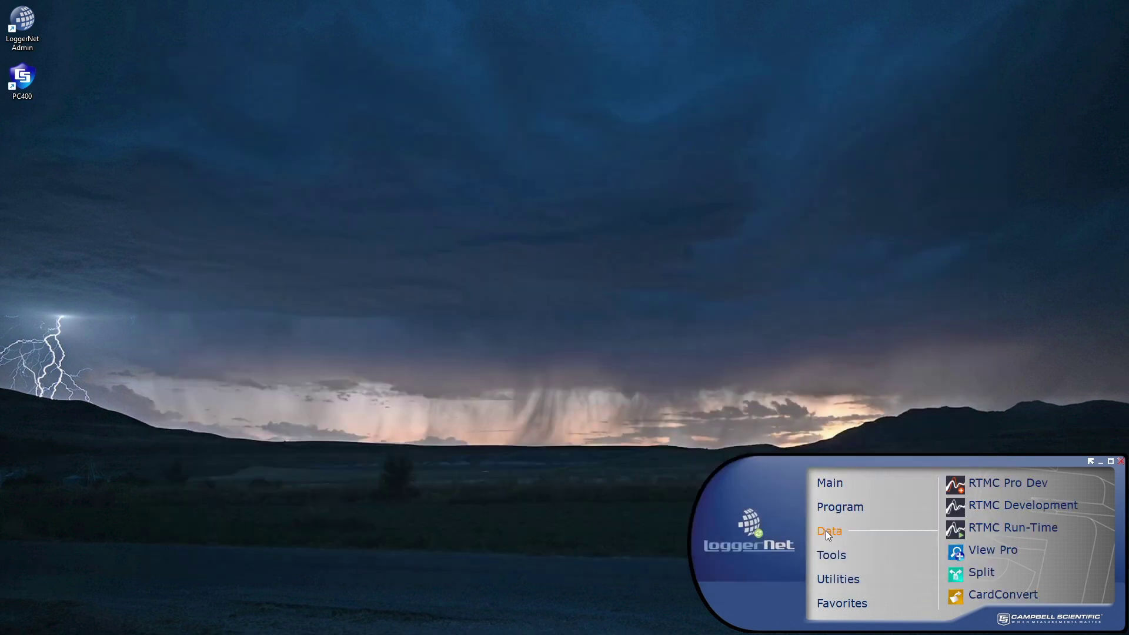
pyautogui.click(965, 509)
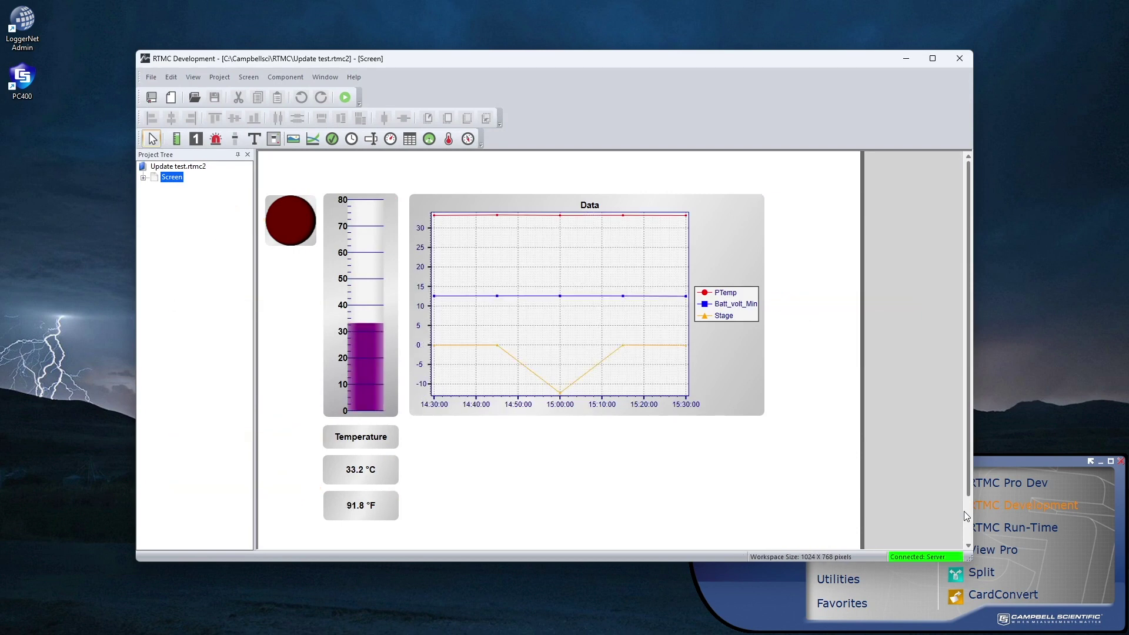
# Step: Create a new RTMC project and draw a Status Bar gauge near the upper left
pyautogui.click(149, 77)
pyautogui.click(177, 102)
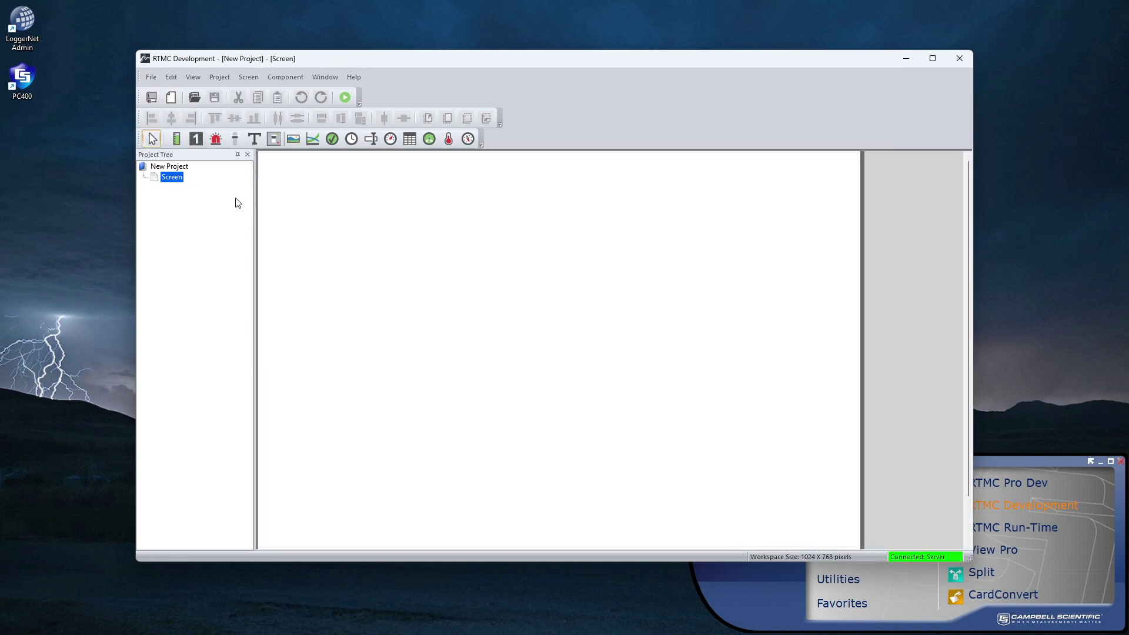
pyautogui.click(176, 138)
pyautogui.moveTo(333, 195); pyautogui.dragTo(415, 413)
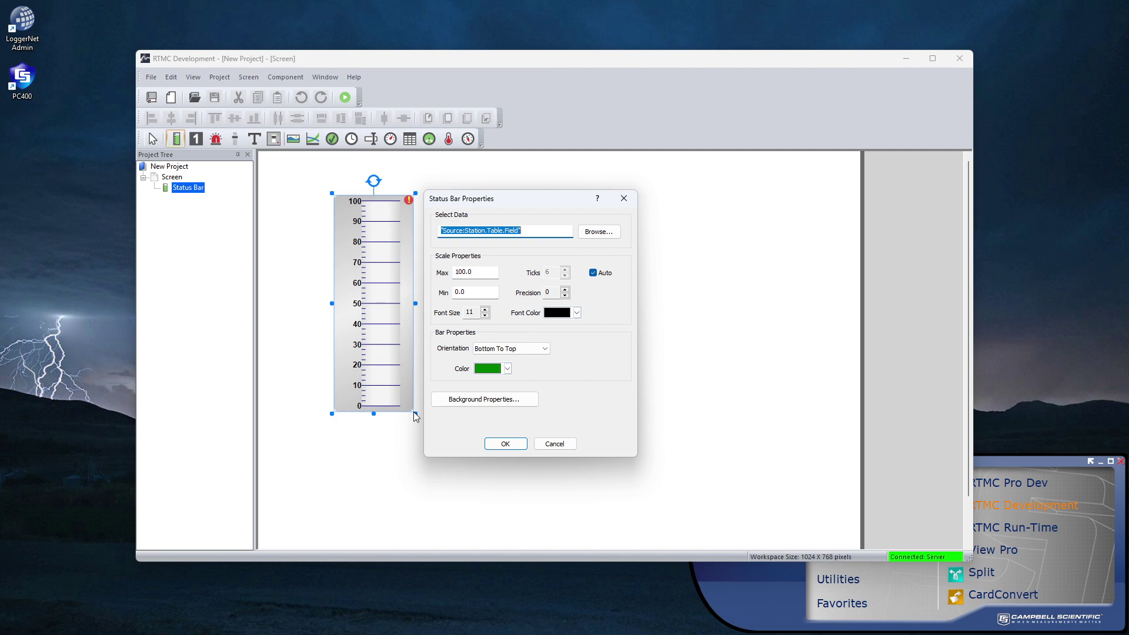
# Step: Set the status bar's data source to CR1000XSeries > Public > AirT_C
pyautogui.click(602, 233)
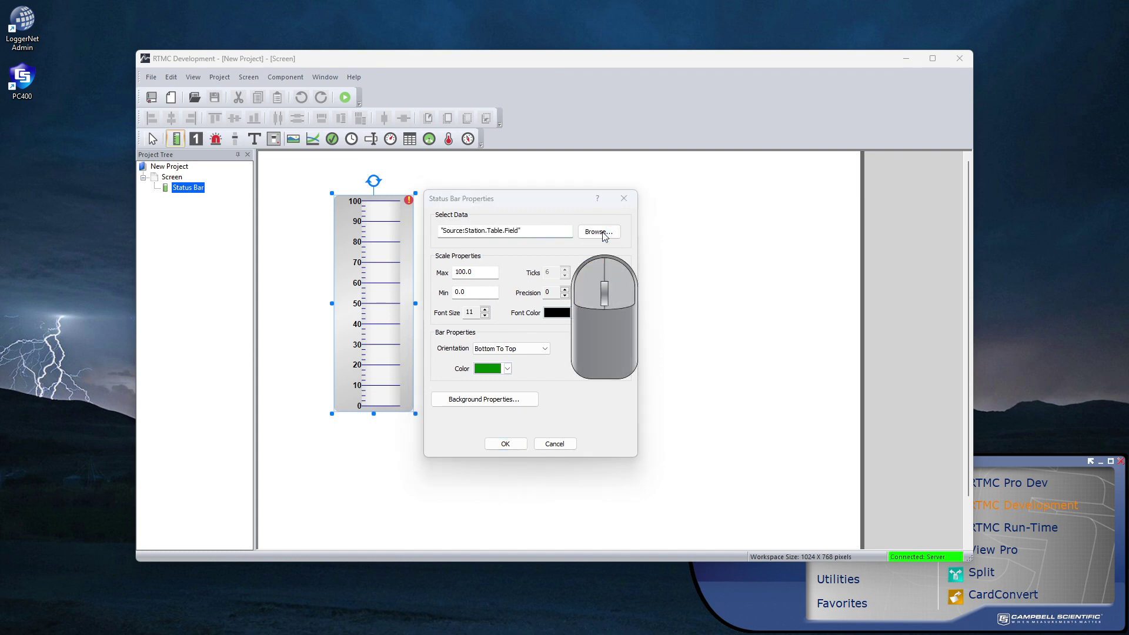
pyautogui.click(460, 275)
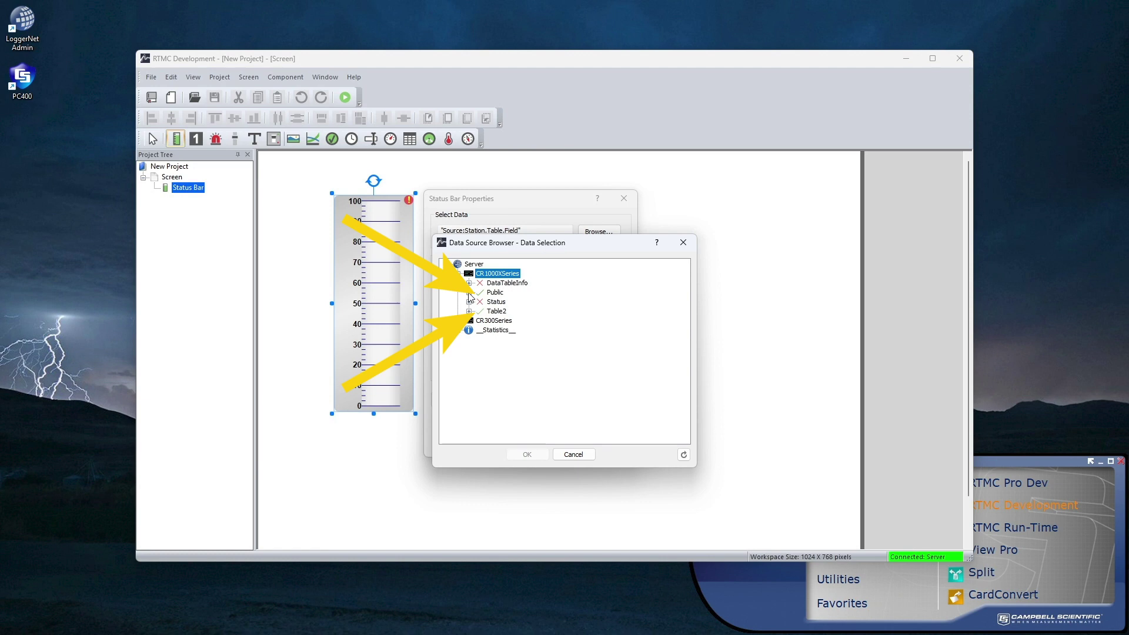
pyautogui.click(469, 294)
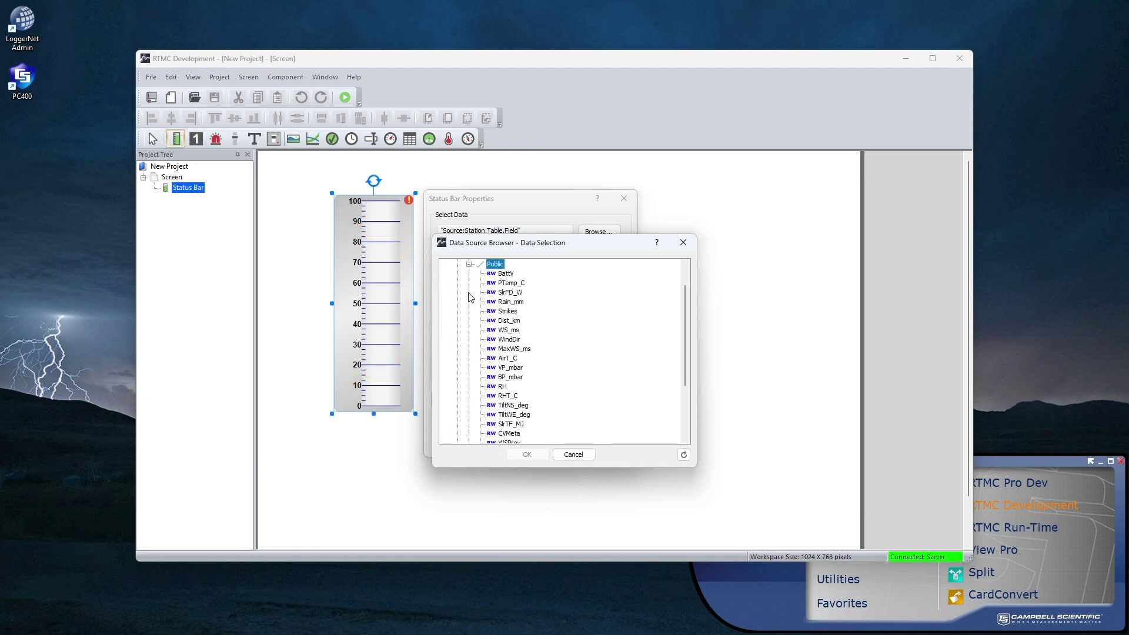
pyautogui.click(507, 359)
pyautogui.click(531, 454)
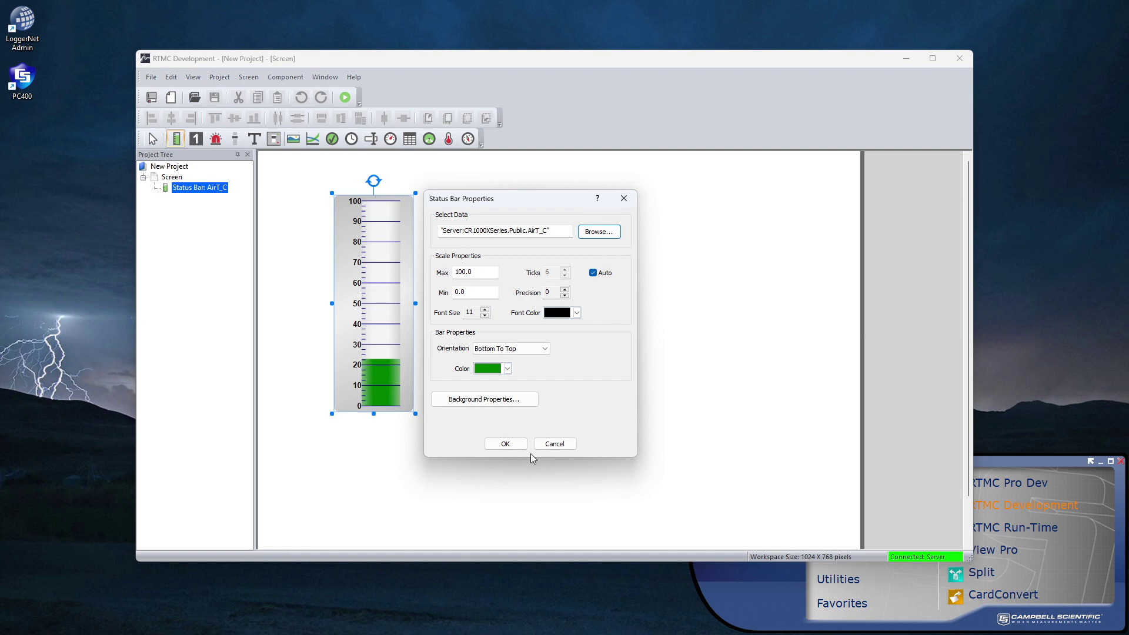
pyautogui.click(507, 369)
# Step: Make the bar fill red with a vertical light-grey gradient background, and confirm
pyautogui.click(528, 414)
pyautogui.click(497, 400)
pyautogui.click(594, 265)
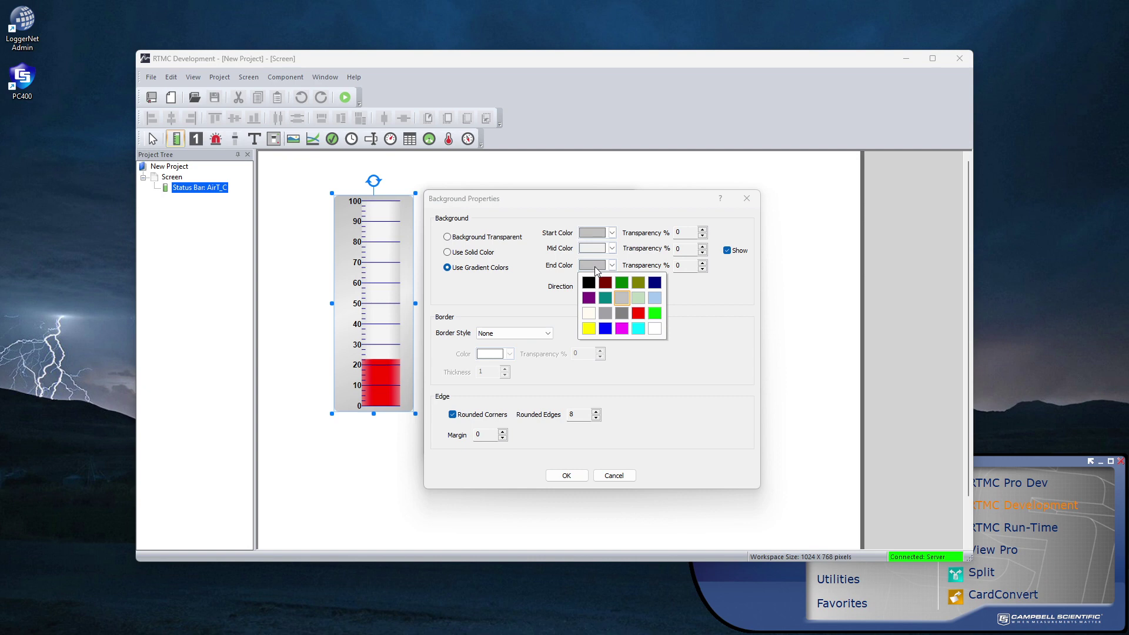
pyautogui.click(621, 315)
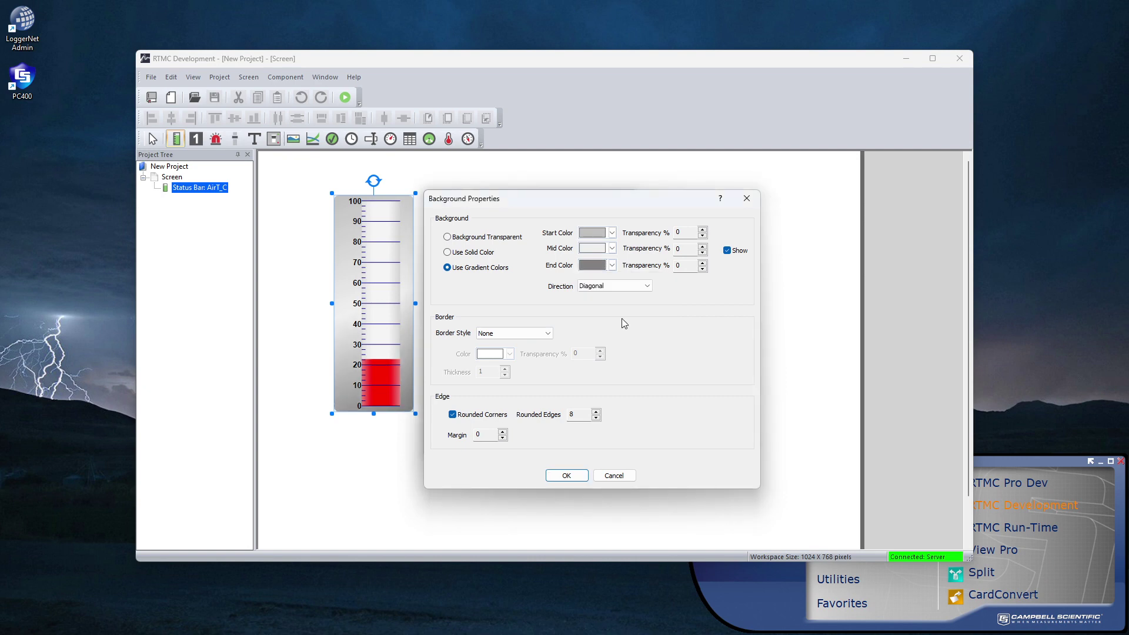
pyautogui.click(647, 286)
pyautogui.click(611, 302)
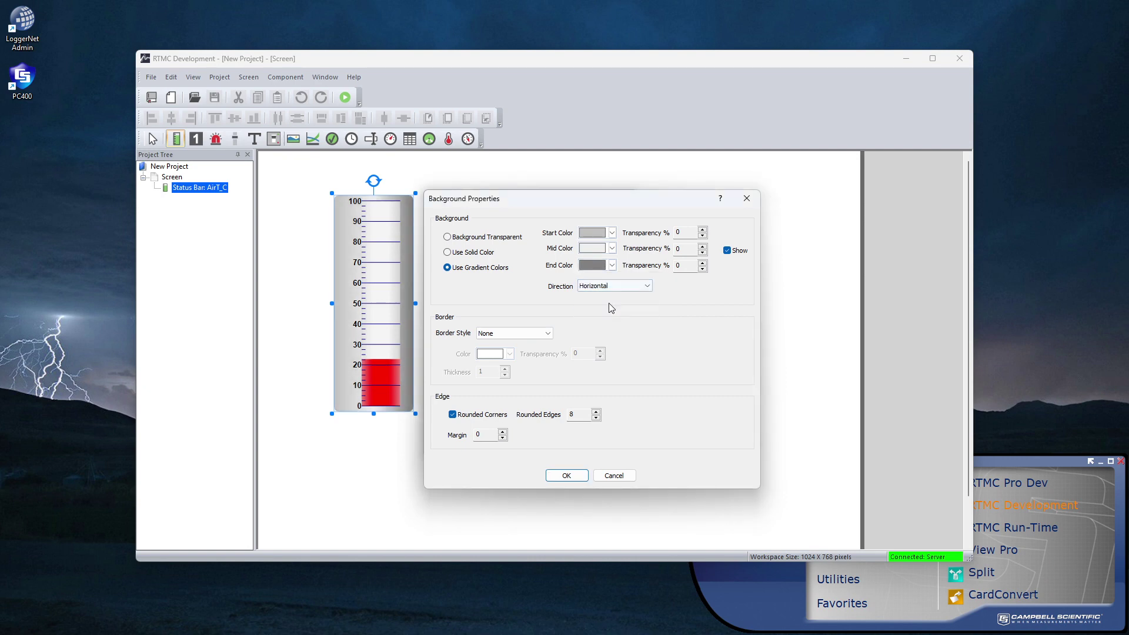
pyautogui.click(647, 285)
pyautogui.click(615, 303)
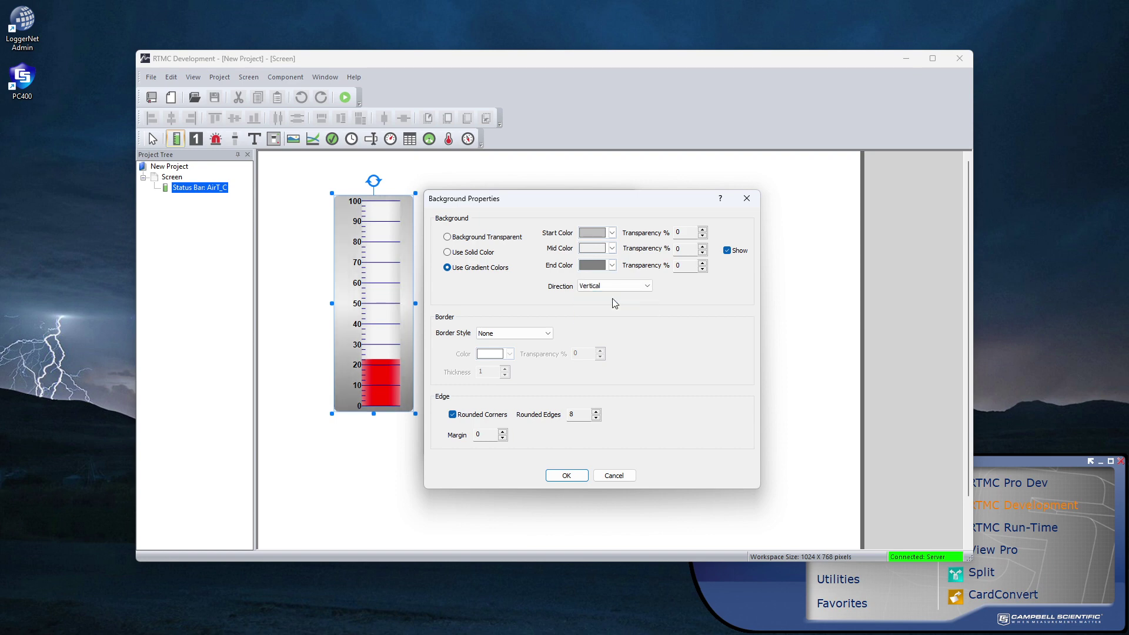
pyautogui.click(612, 265)
pyautogui.click(622, 295)
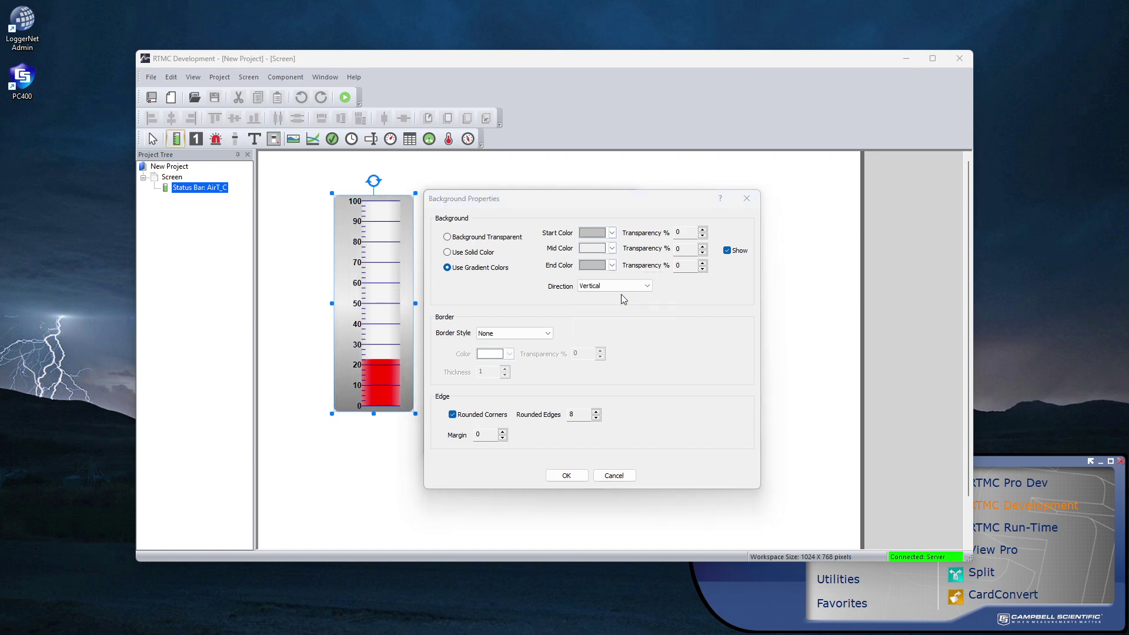
pyautogui.click(567, 476)
pyautogui.click(505, 444)
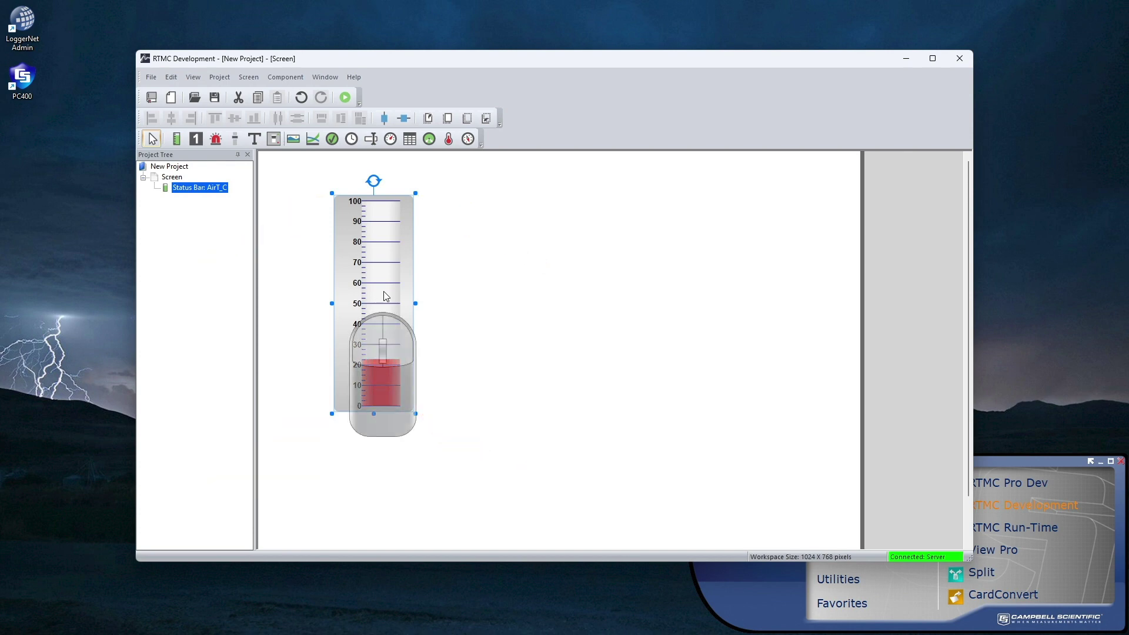
# Step: Reopen the gauge's properties by double-click and shortcut menu, closing them unchanged
pyautogui.doubleClick(386, 296)
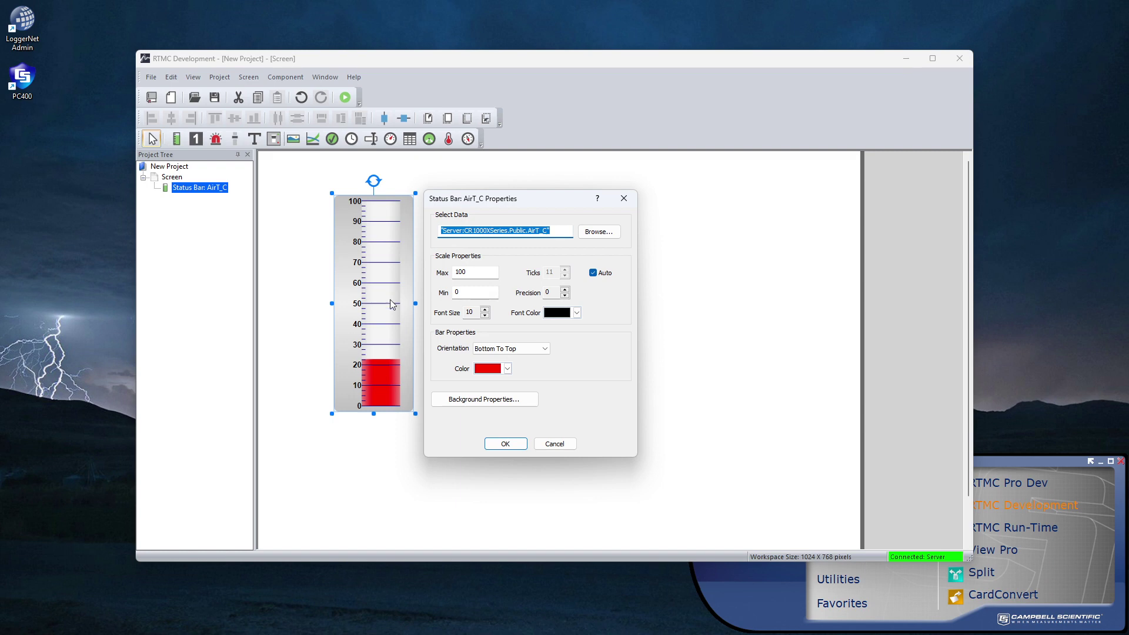
pyautogui.click(505, 444)
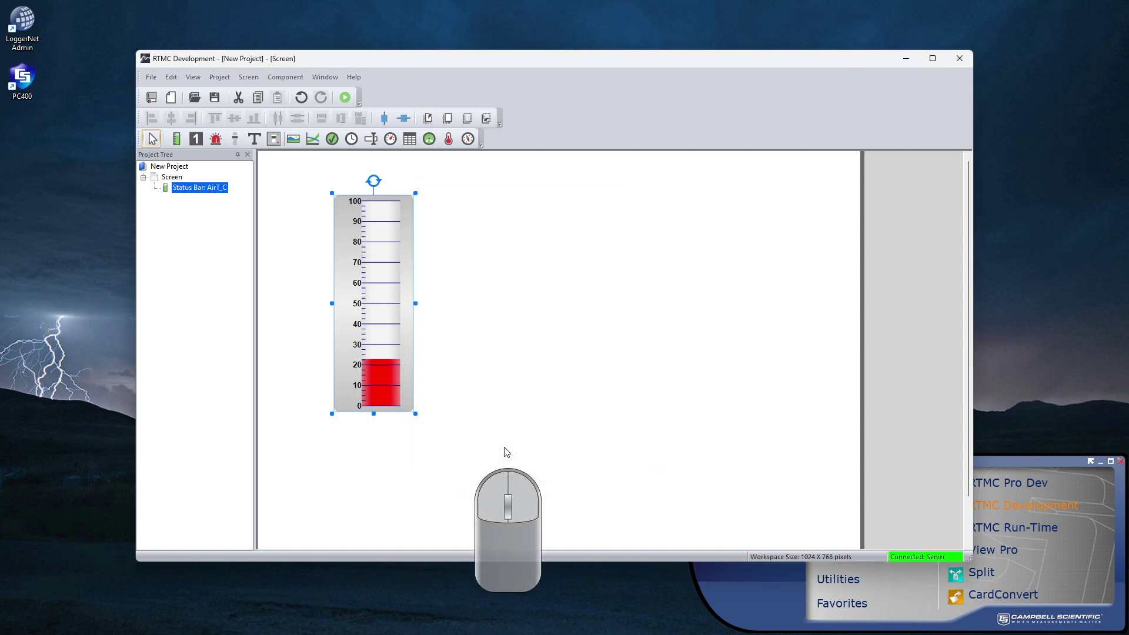
pyautogui.rightClick(382, 321)
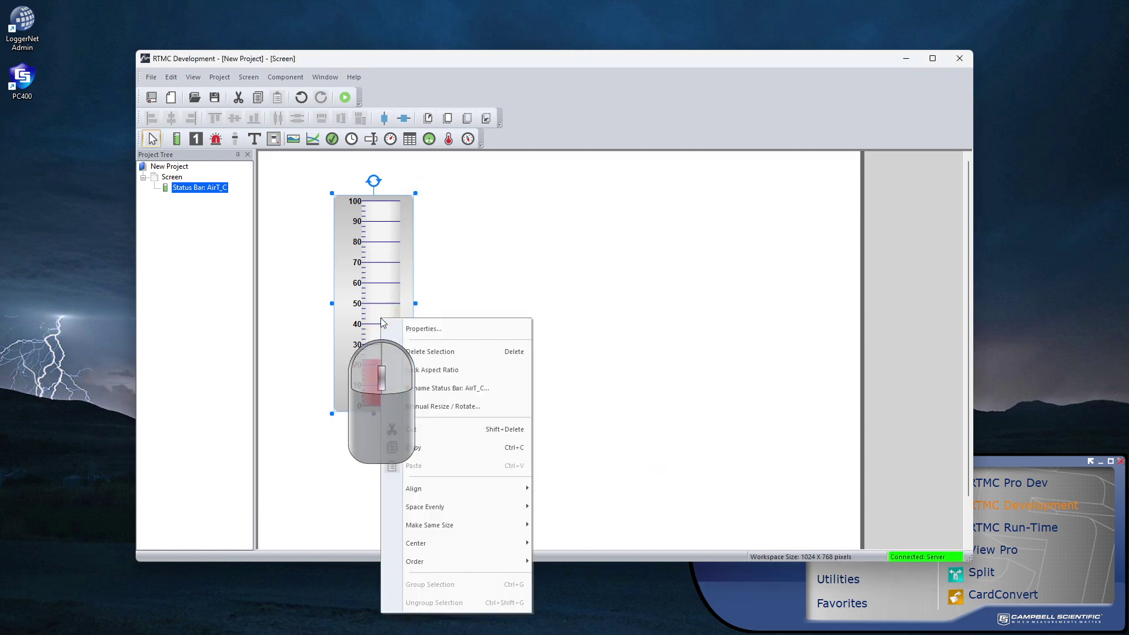
pyautogui.click(417, 330)
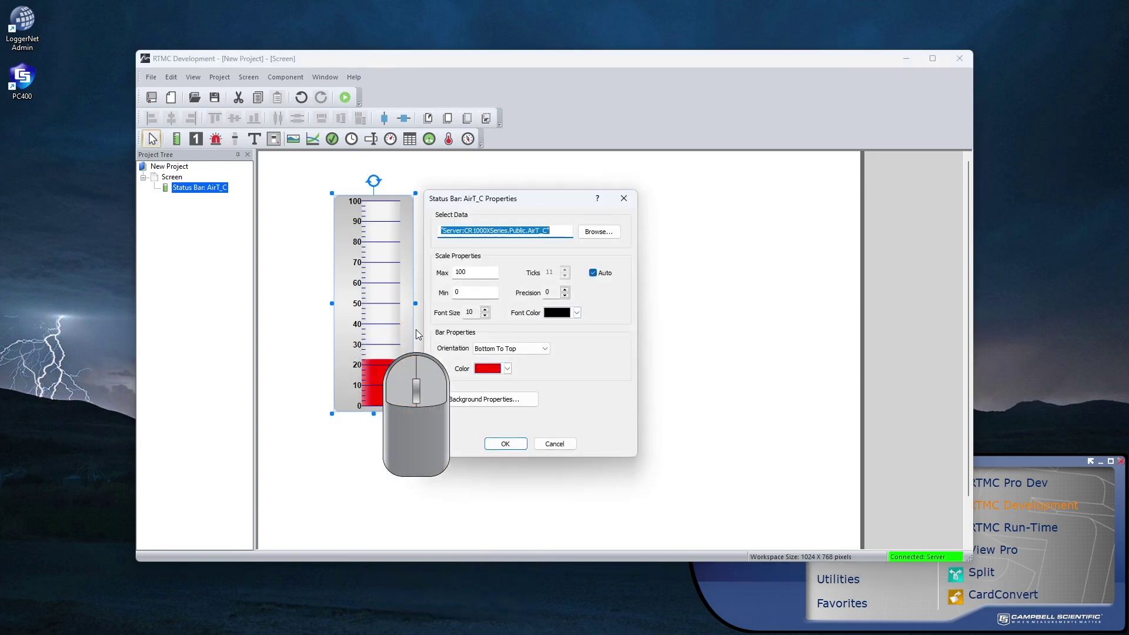
pyautogui.click(503, 445)
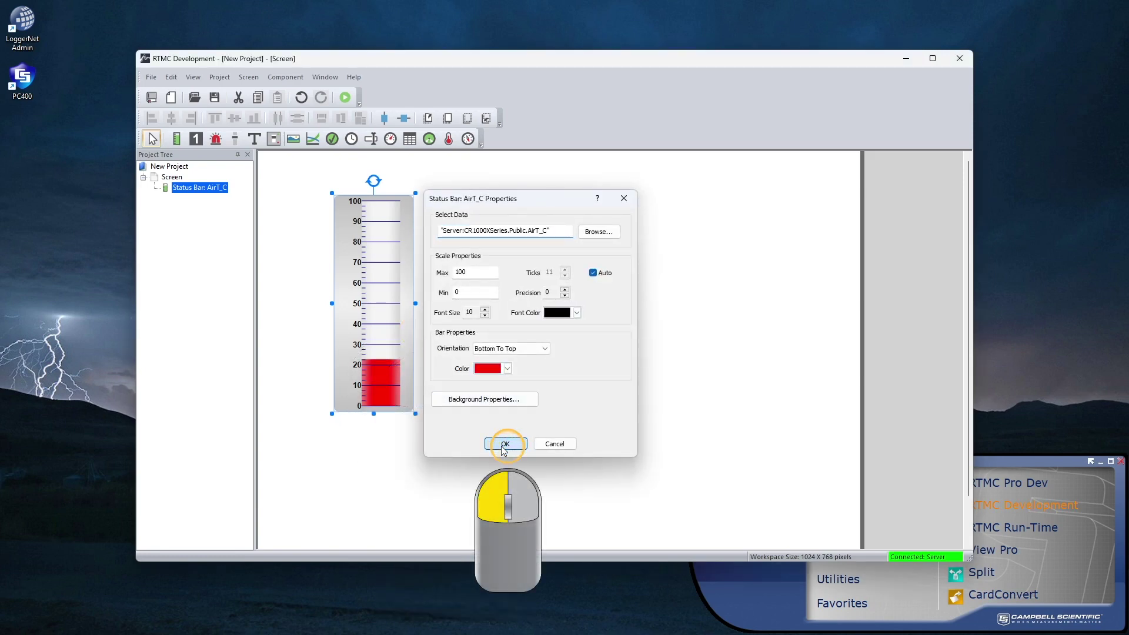
# Step: Add a 'Temperature' caption just below the bar
pyautogui.click(254, 139)
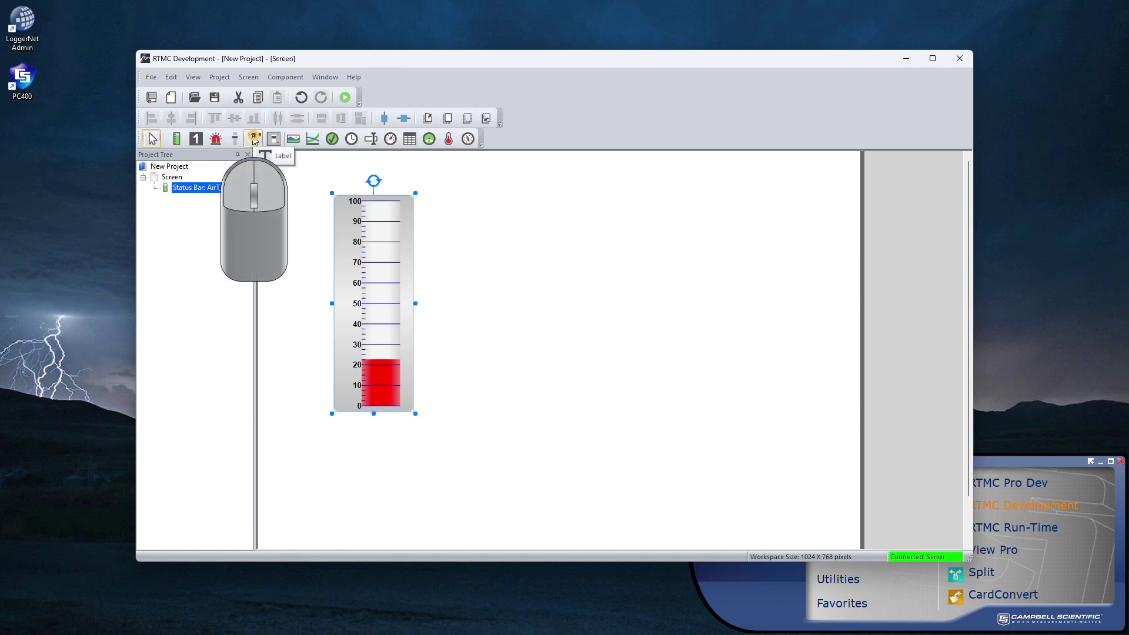
pyautogui.click(368, 443)
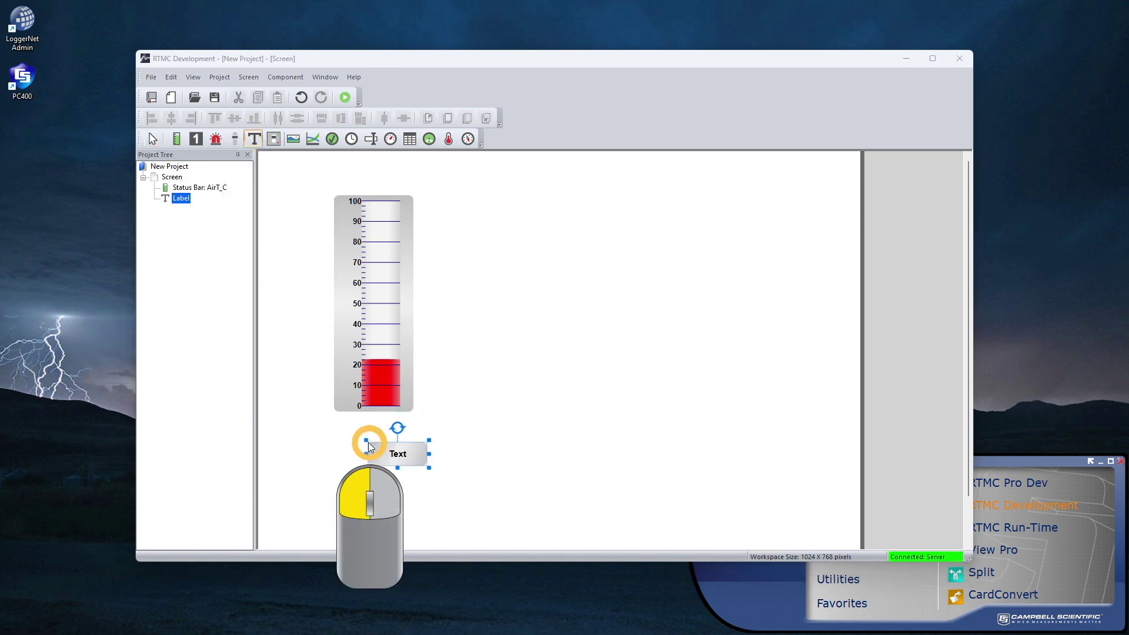
pyautogui.write('Temperature')
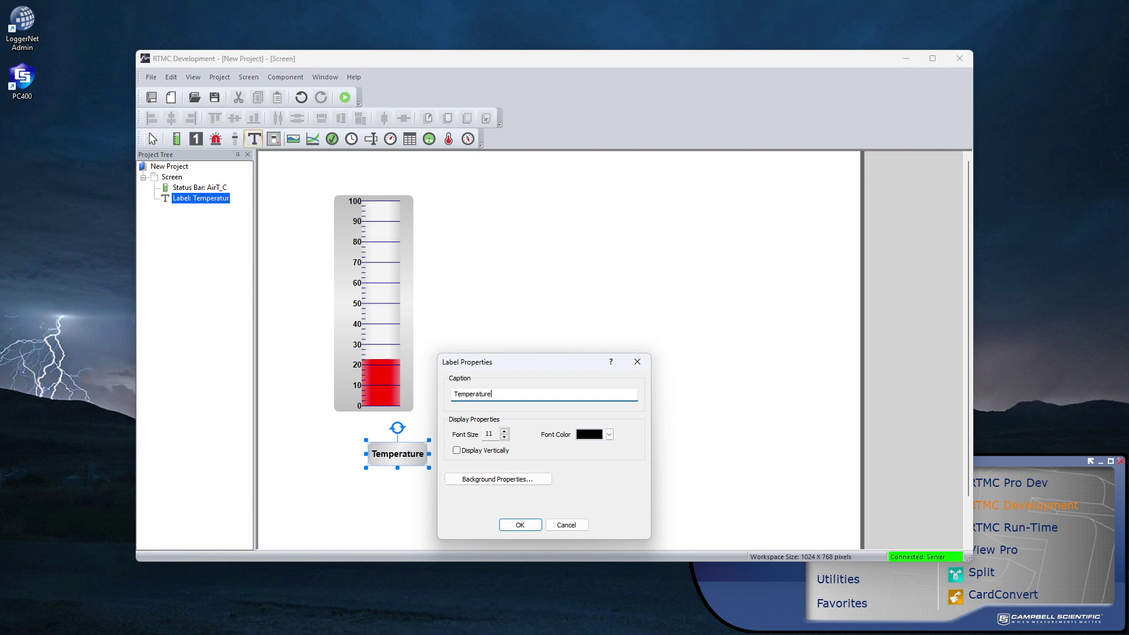
pyautogui.click(516, 523)
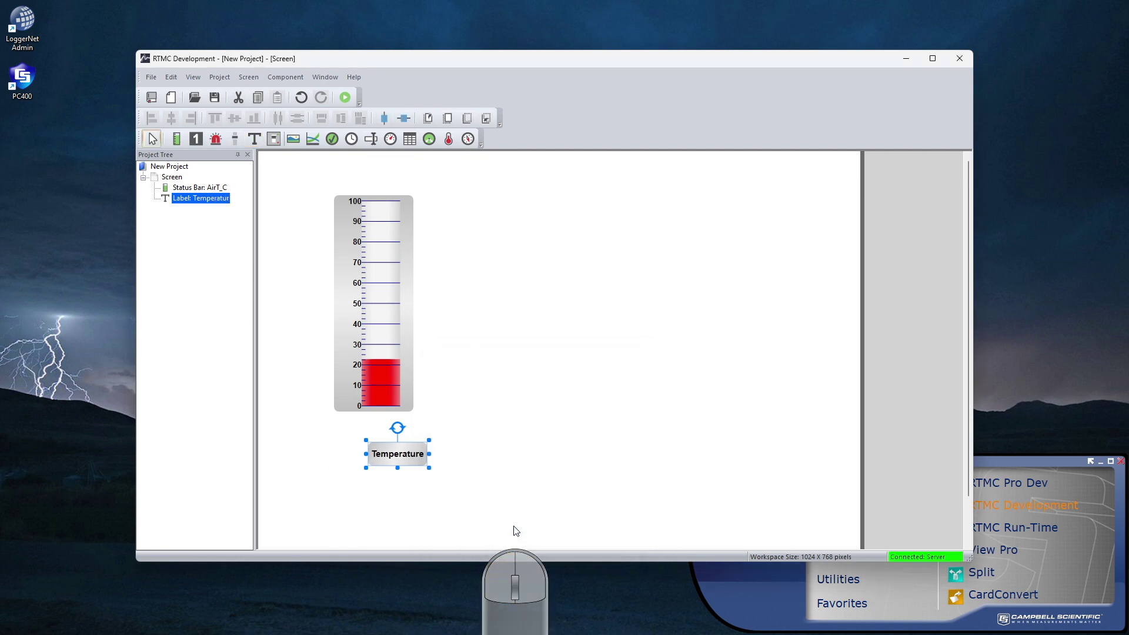
pyautogui.moveTo(399, 458); pyautogui.dragTo(392, 436)
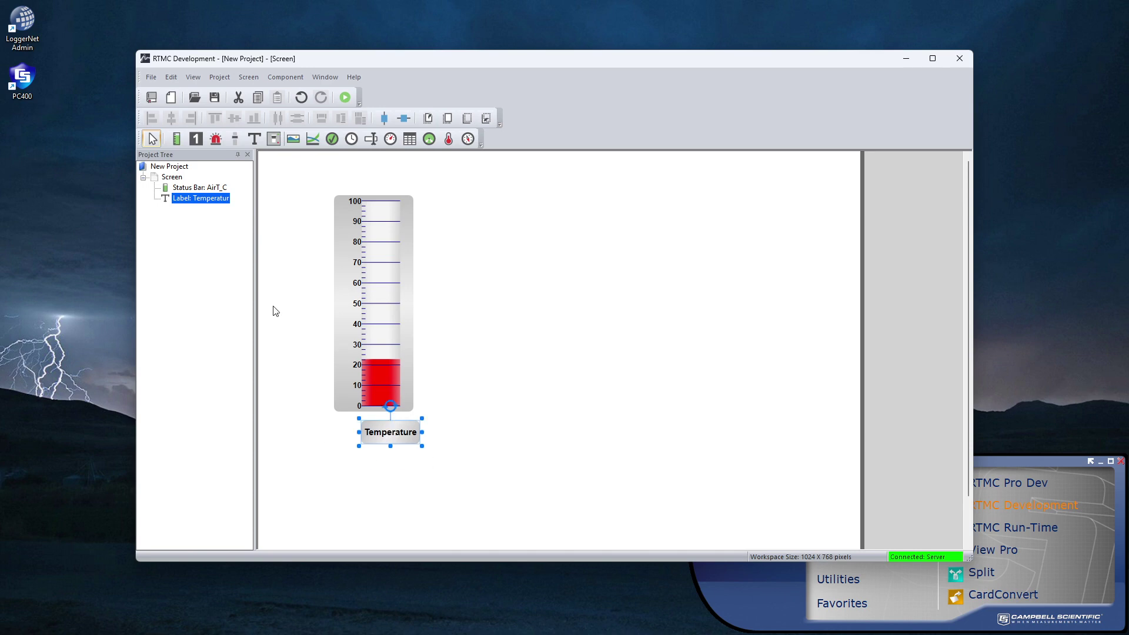
# Step: Add a Digital readout of AirT_C with units °C below the caption
pyautogui.click(195, 138)
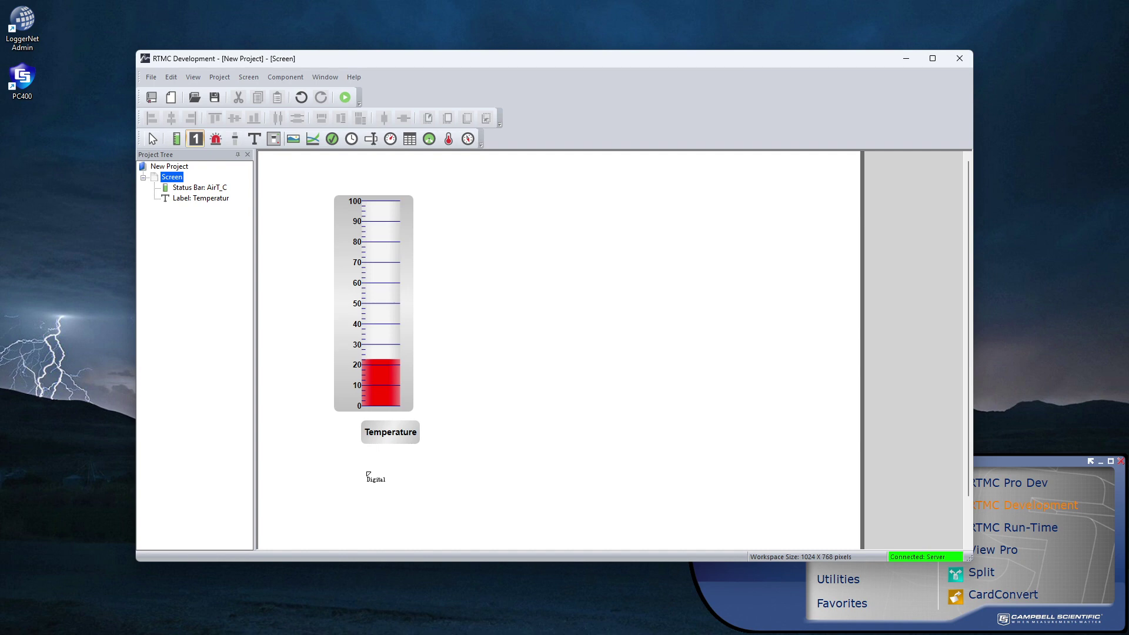
pyautogui.click(369, 474)
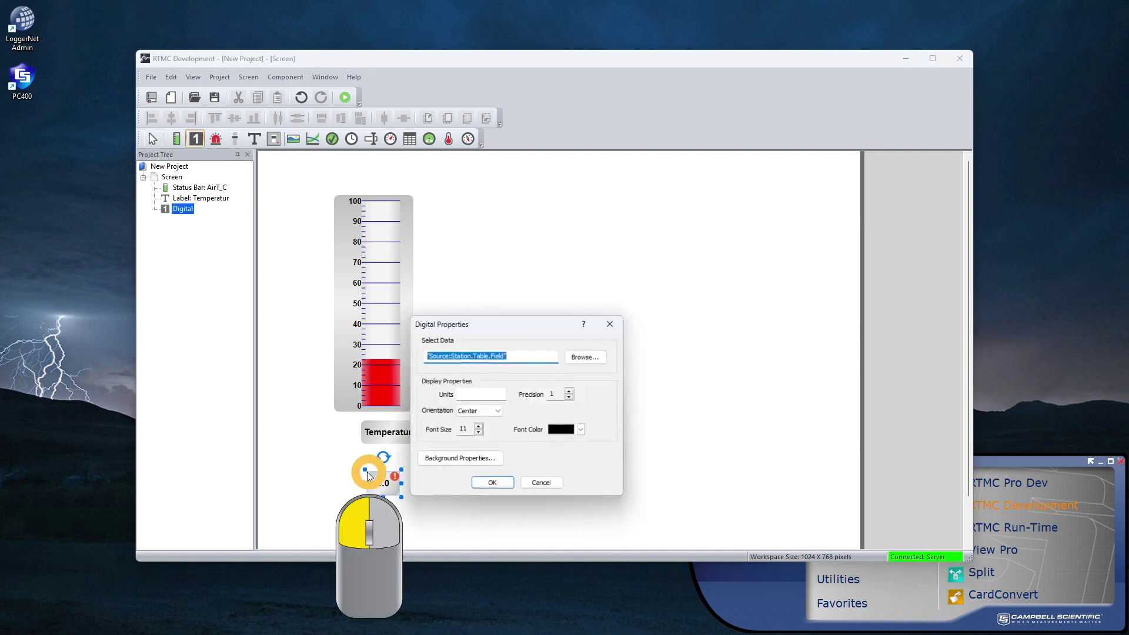
pyautogui.click(586, 357)
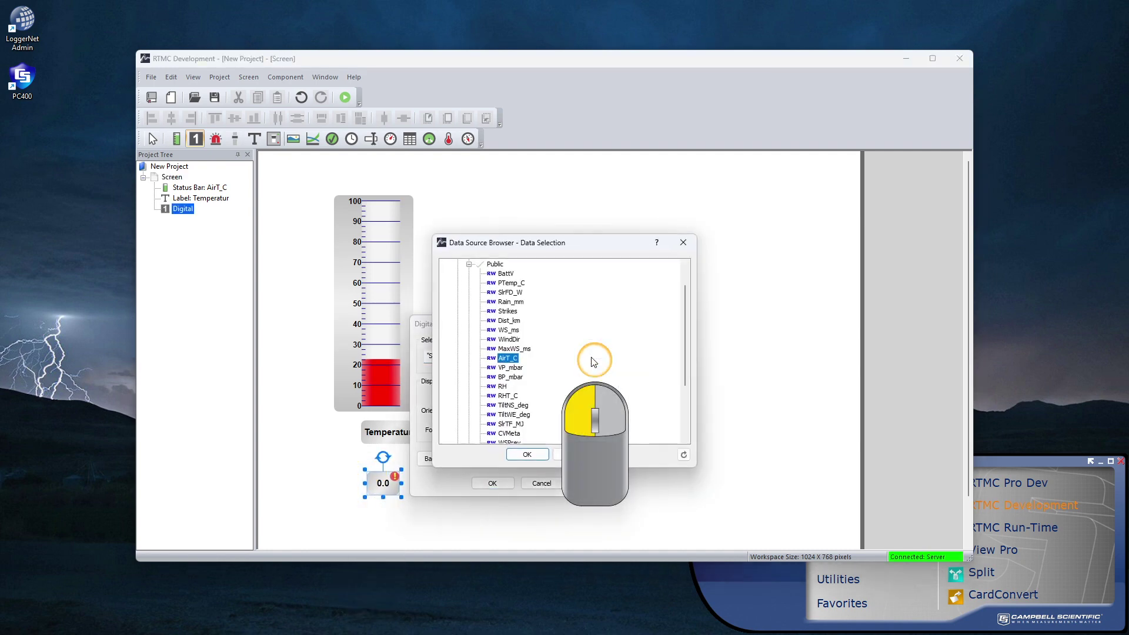
pyautogui.doubleClick(507, 359)
pyautogui.click(477, 396)
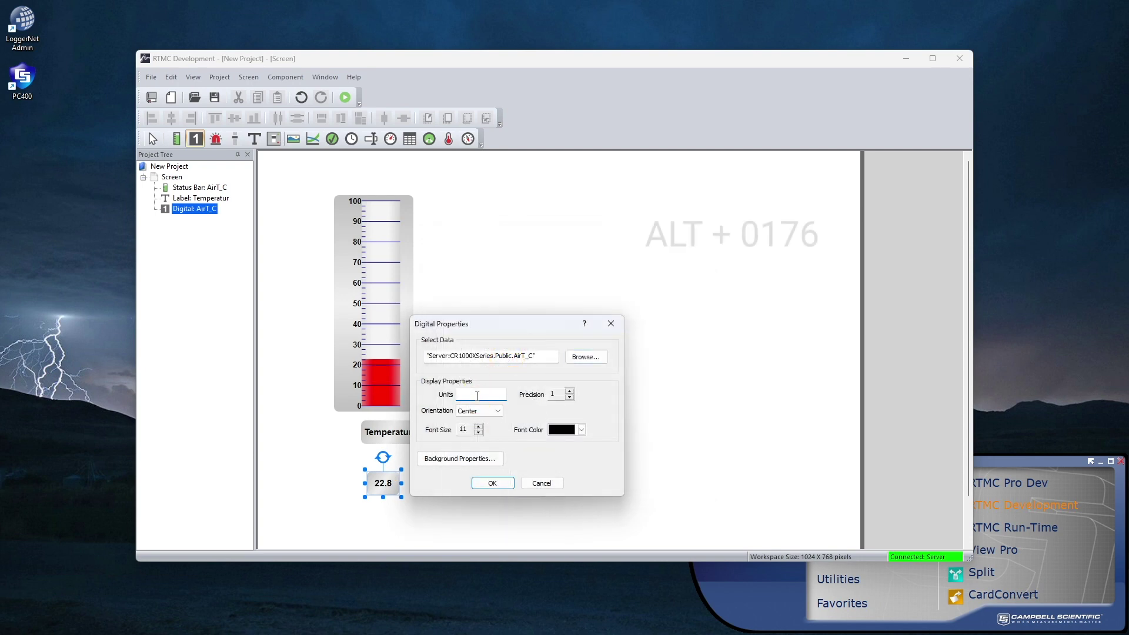
pyautogui.write('°')
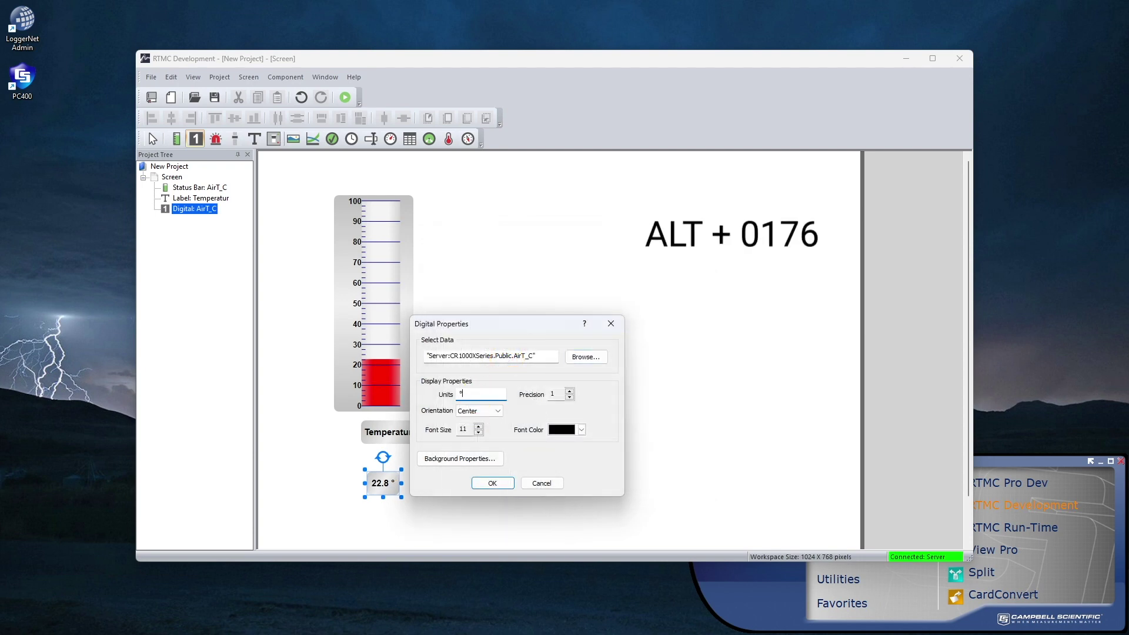
pyautogui.write('C')
pyautogui.click(493, 483)
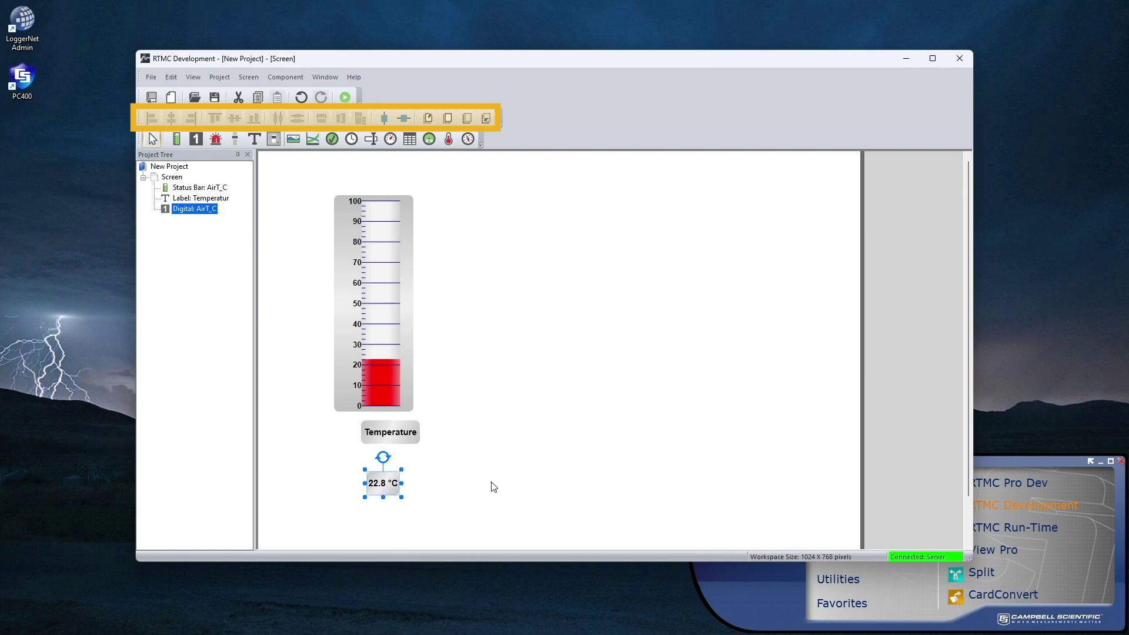
# Step: Widen the °C readout, then centre-align the bar, caption and readout
pyautogui.moveTo(390, 480); pyautogui.dragTo(441, 469)
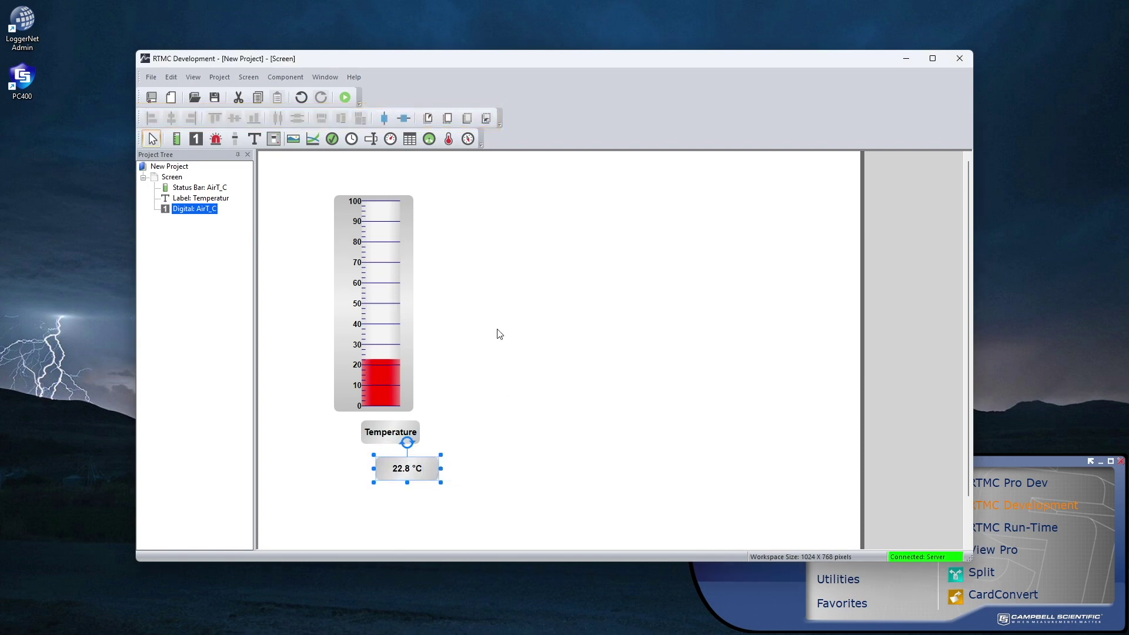
pyautogui.moveTo(499, 183); pyautogui.dragTo(295, 528)
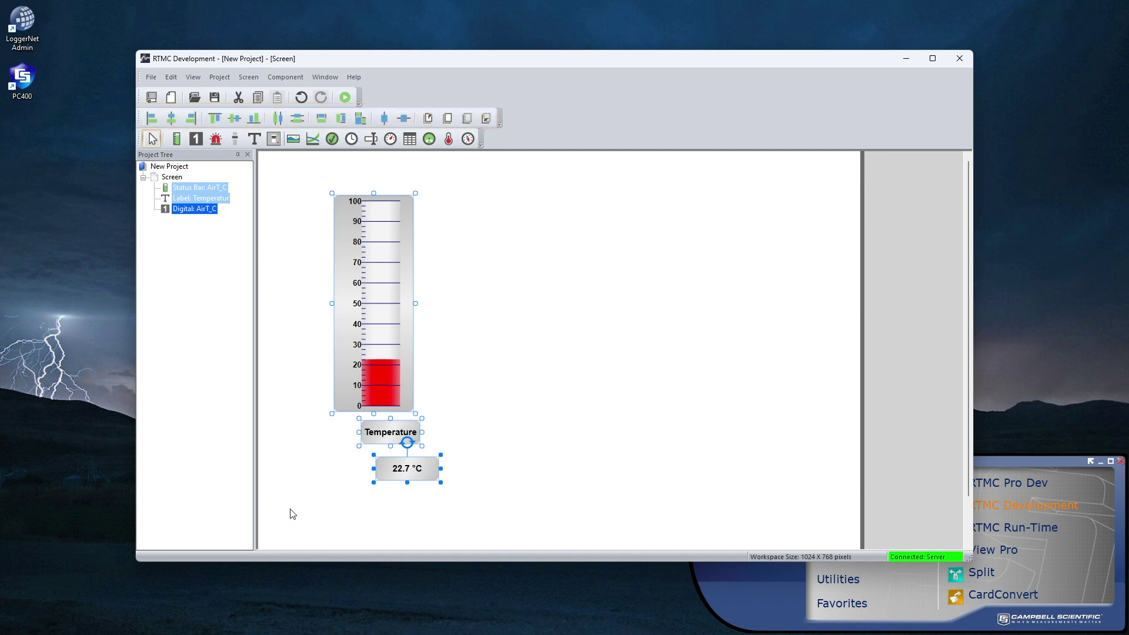
pyautogui.click(171, 118)
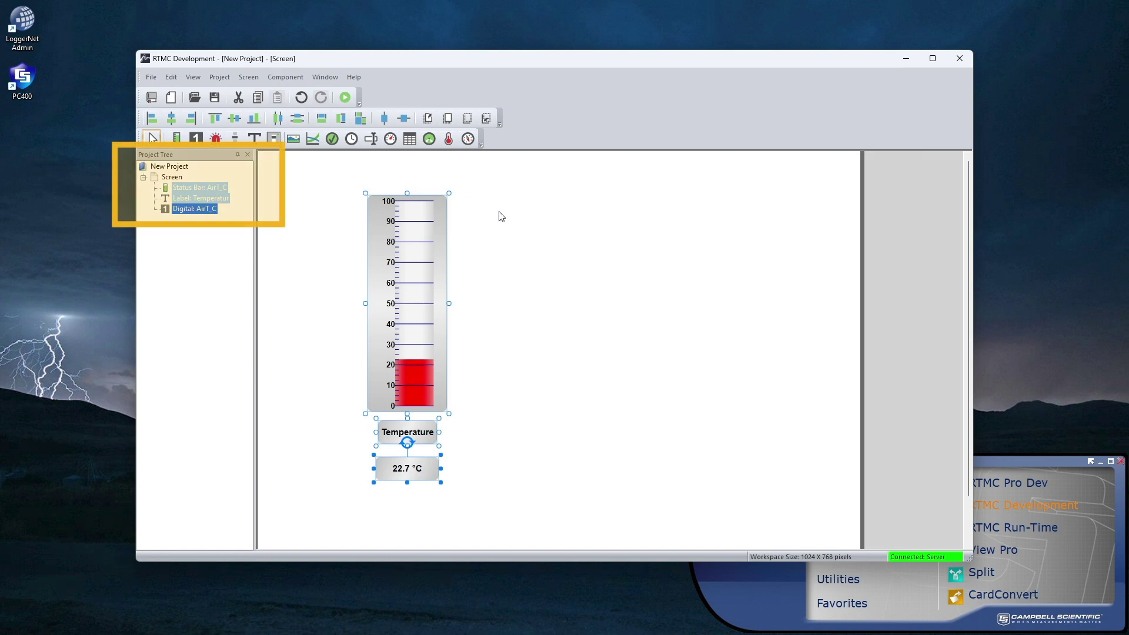
pyautogui.click(533, 226)
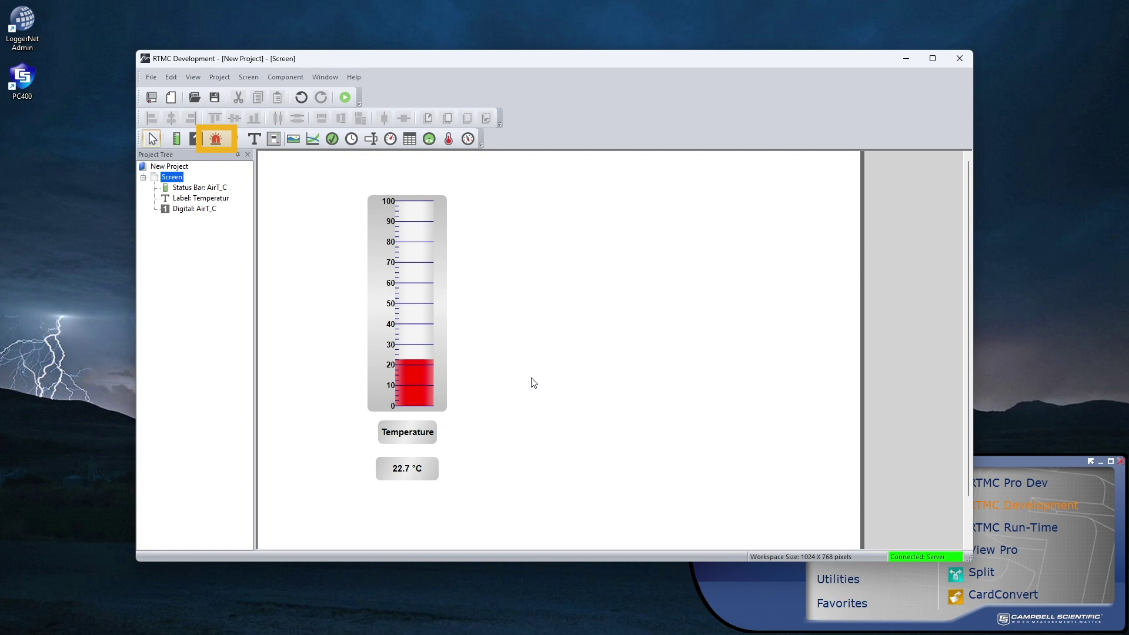
# Step: Place an alarm left of the bar, driven by Delta_T, triggering when greater than 3
pyautogui.click(215, 138)
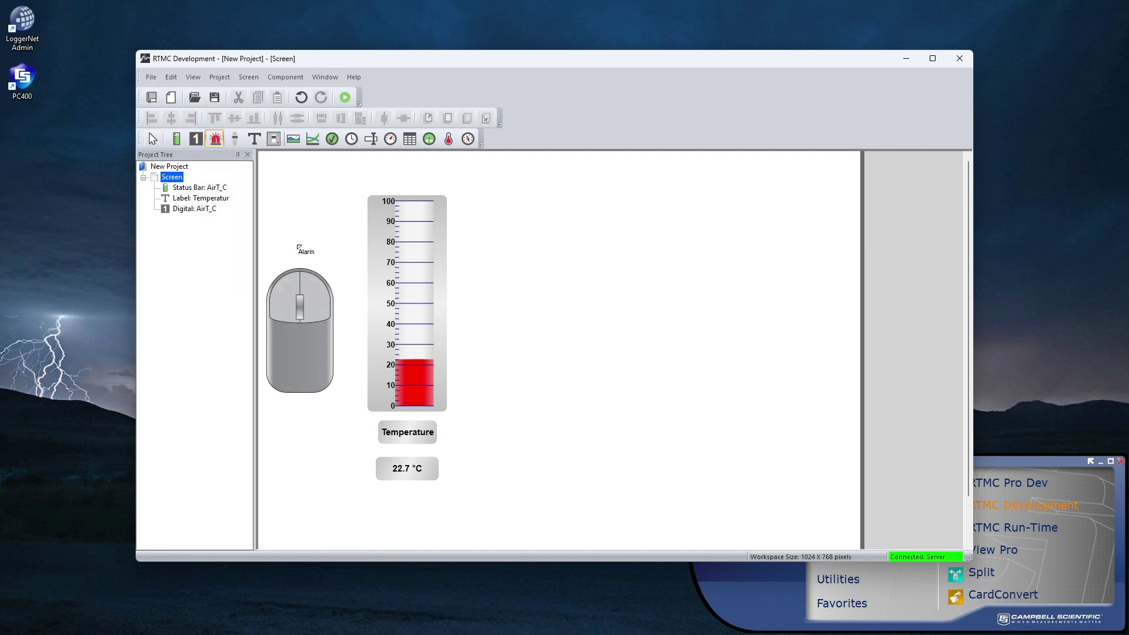
pyautogui.click(297, 244)
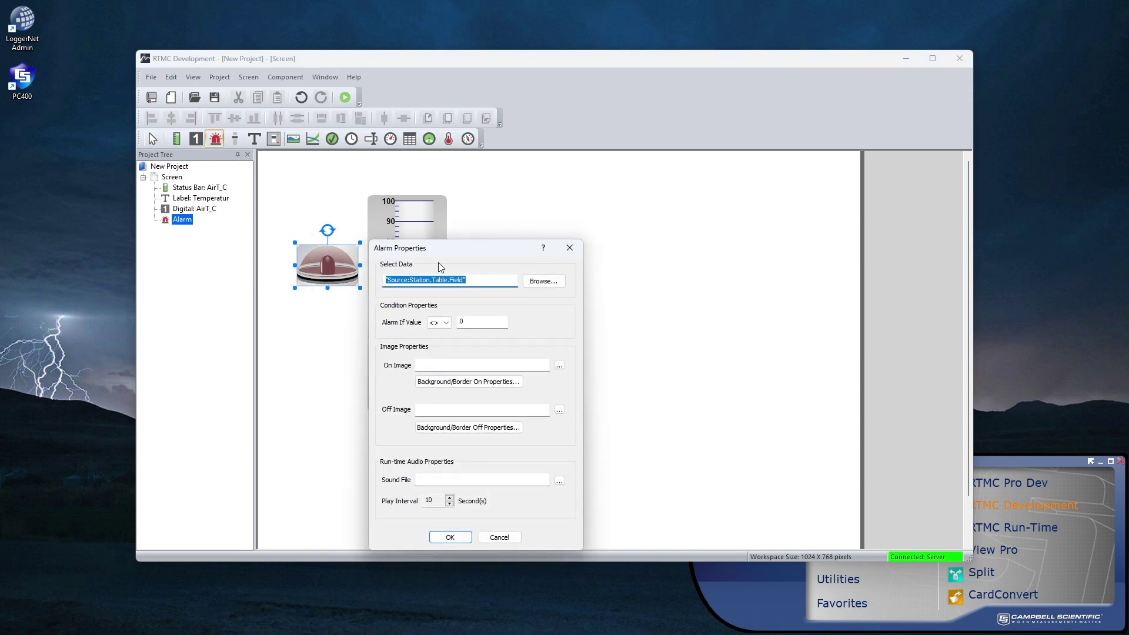
pyautogui.click(544, 284)
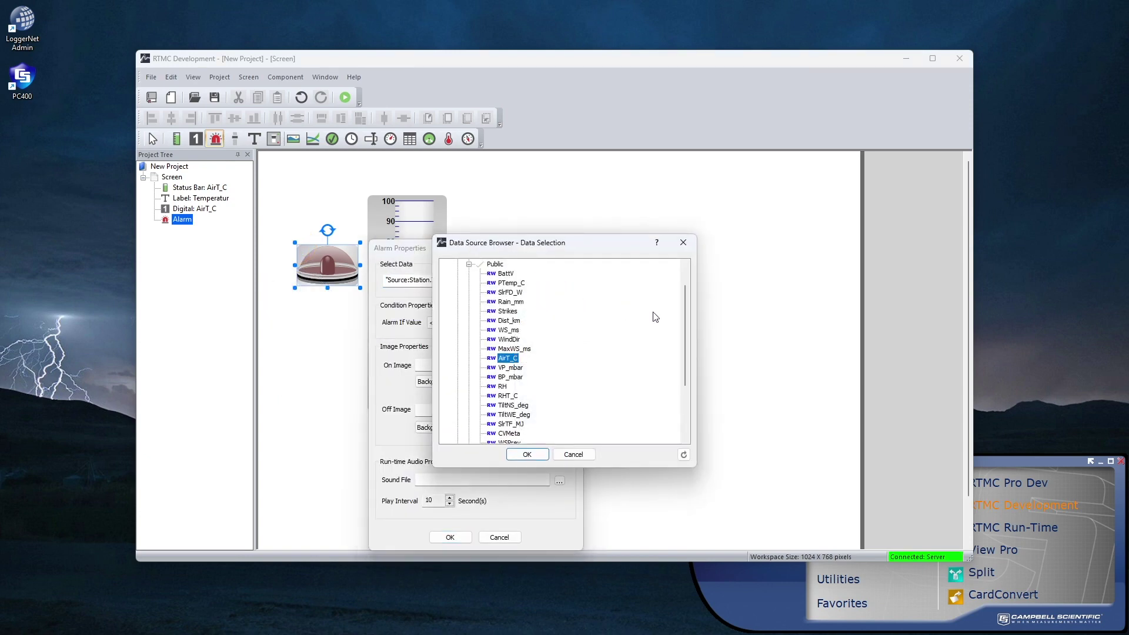
pyautogui.scroll(-3, 687, 320)
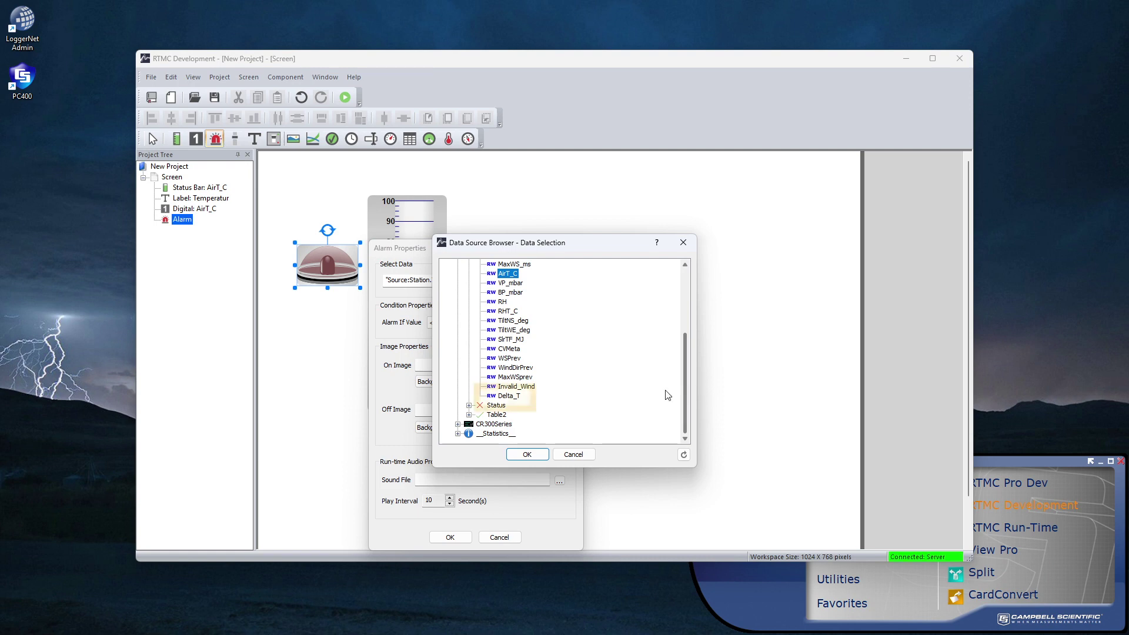
pyautogui.click(507, 397)
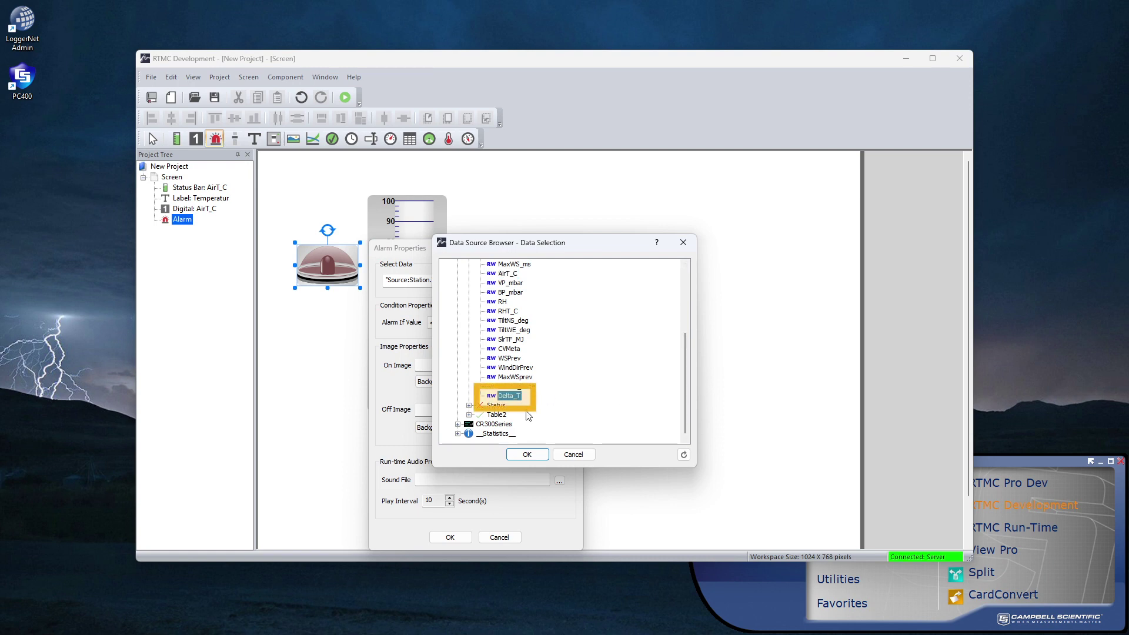
pyautogui.click(524, 453)
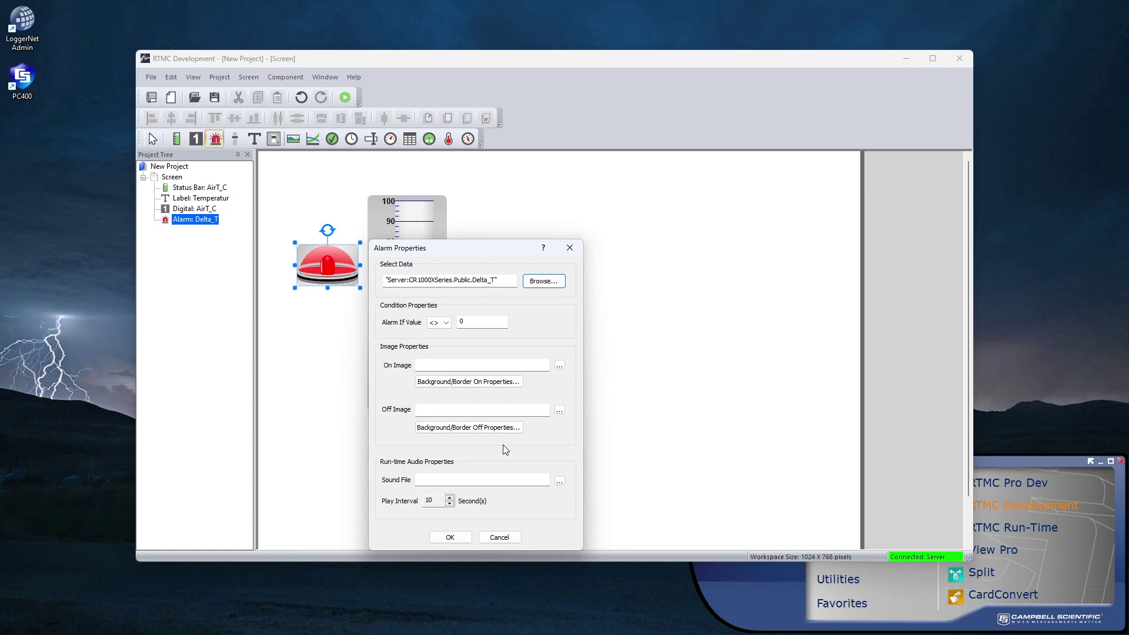
pyautogui.click(439, 323)
pyautogui.click(437, 341)
pyautogui.doubleClick(465, 322)
pyautogui.write('3')
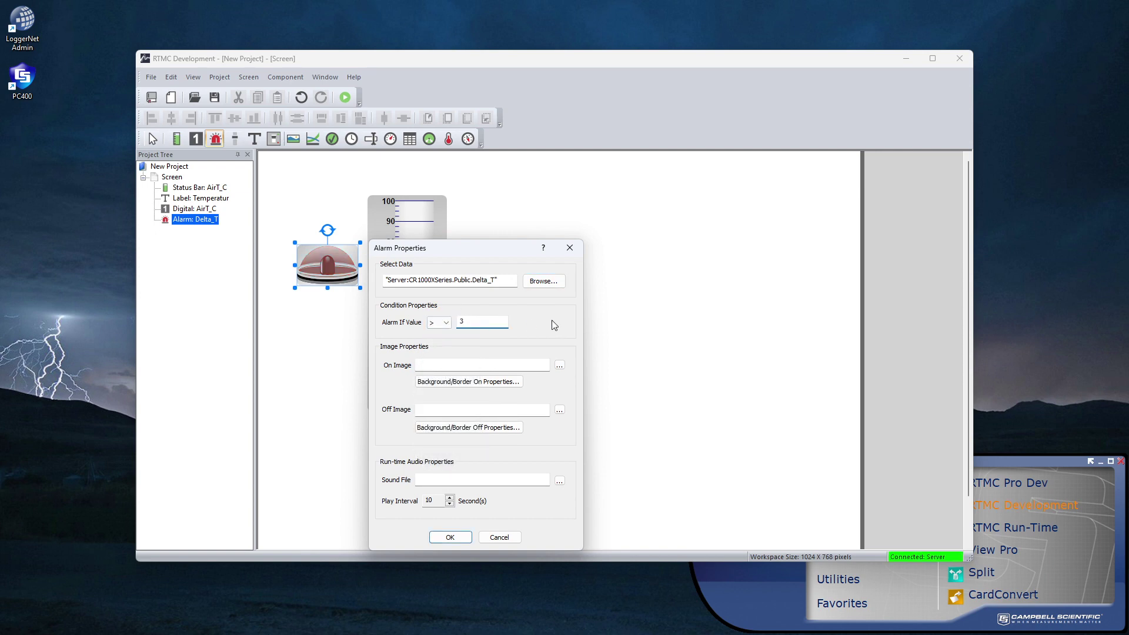
# Step: Give the alarm a green LED on-state image and GreenLEDOff.gif off-state image
pyautogui.click(559, 365)
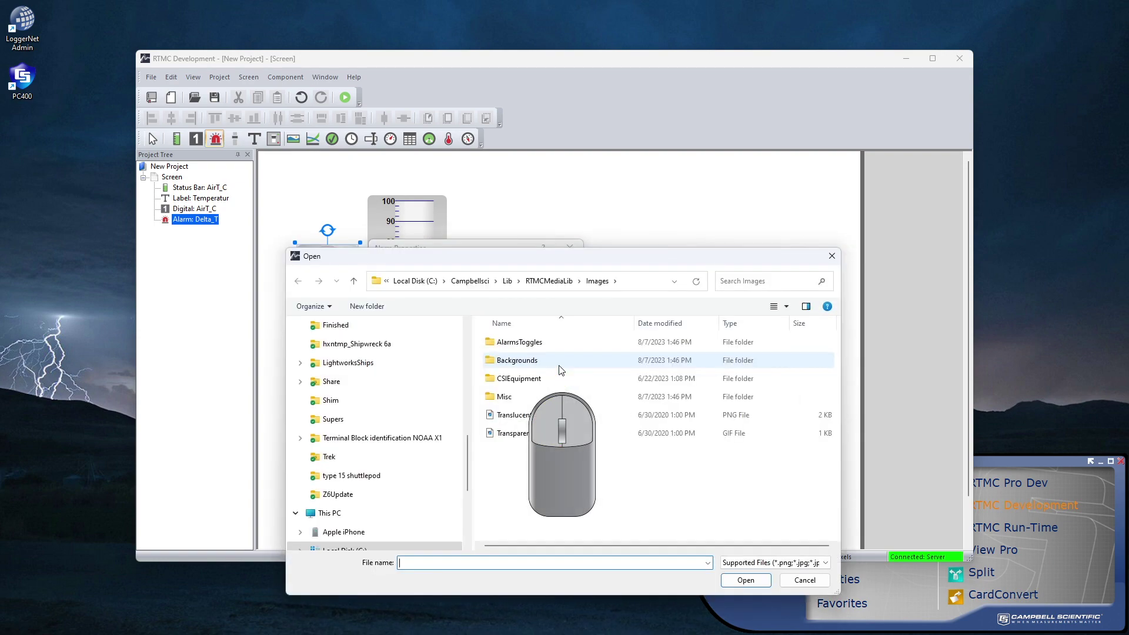
pyautogui.doubleClick(530, 343)
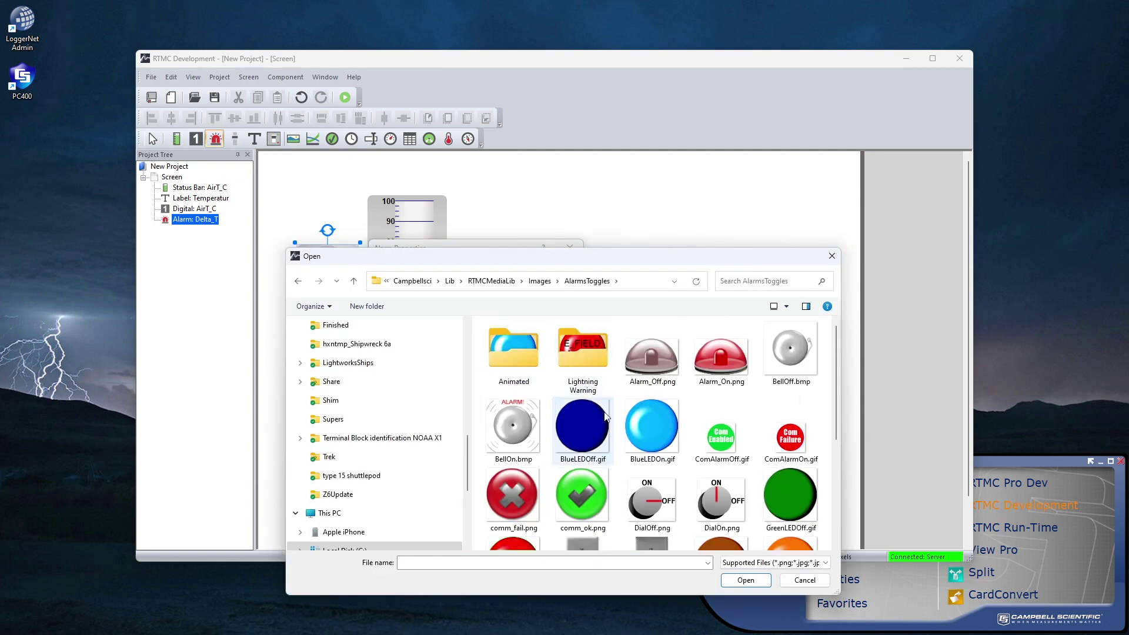
pyautogui.scroll(-3, 624, 417)
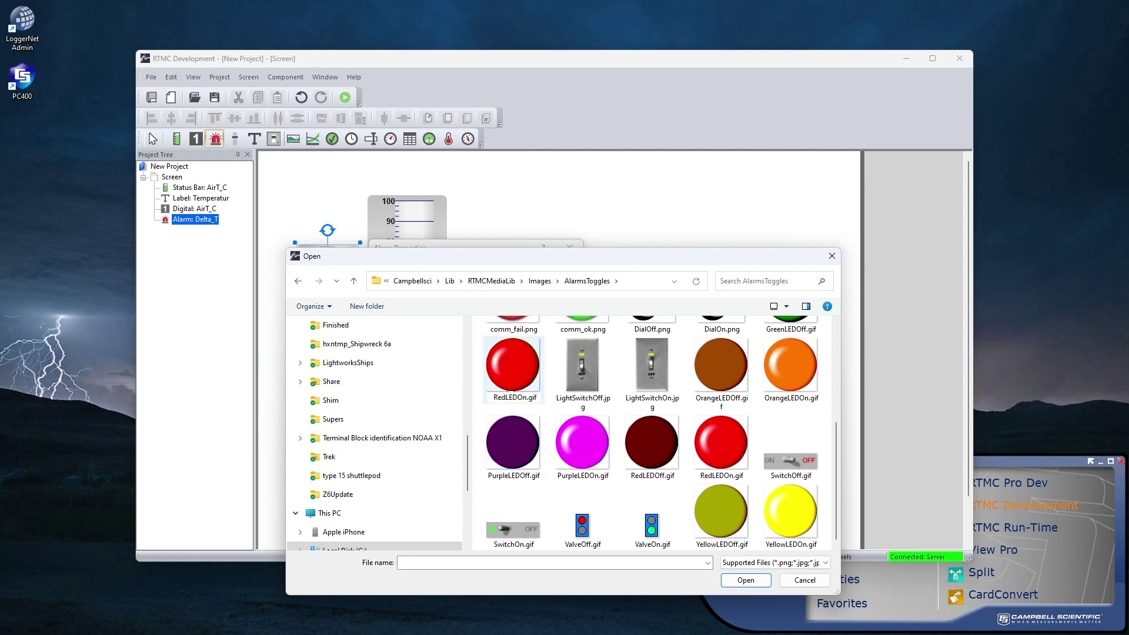
pyautogui.click(513, 364)
pyautogui.click(746, 582)
pyautogui.click(561, 412)
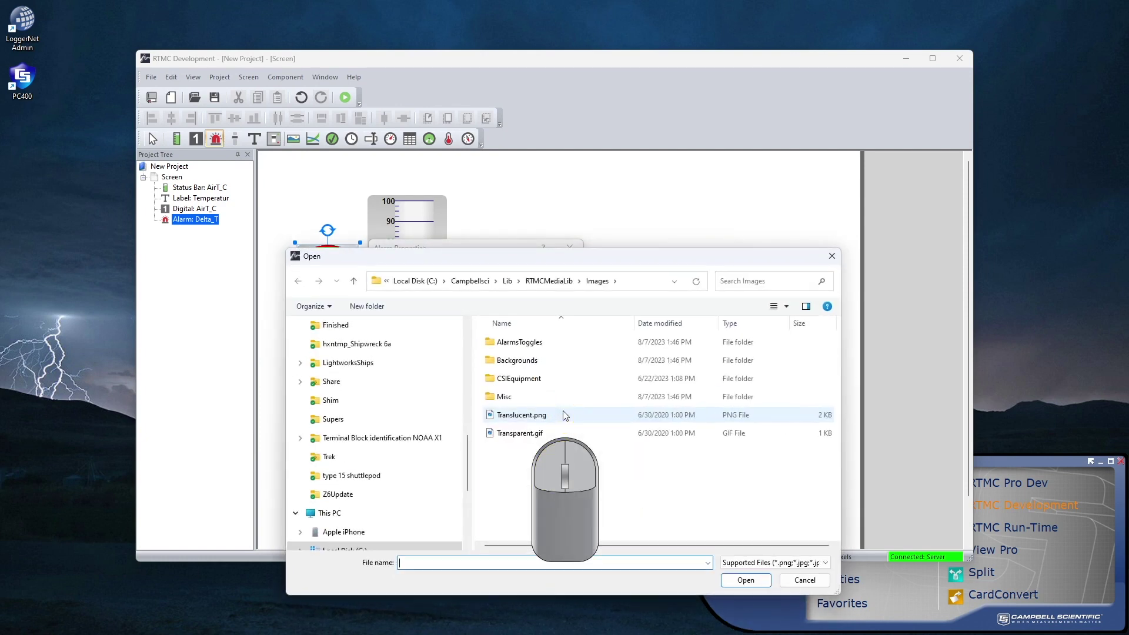
pyautogui.doubleClick(528, 344)
pyautogui.scroll(-2, 647, 423)
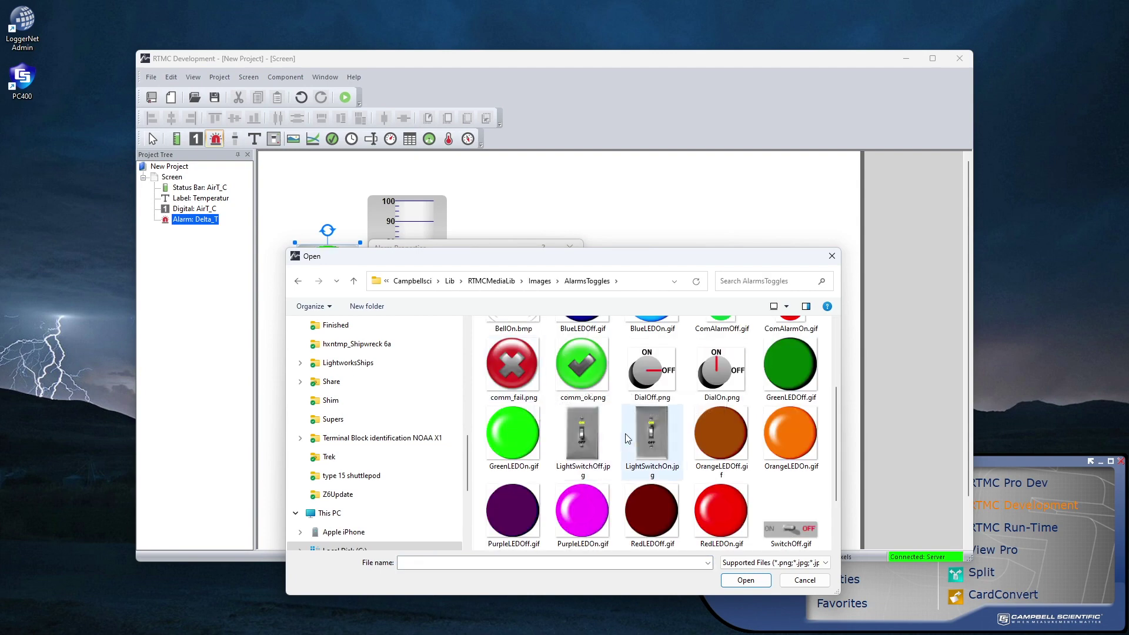
pyautogui.click(791, 366)
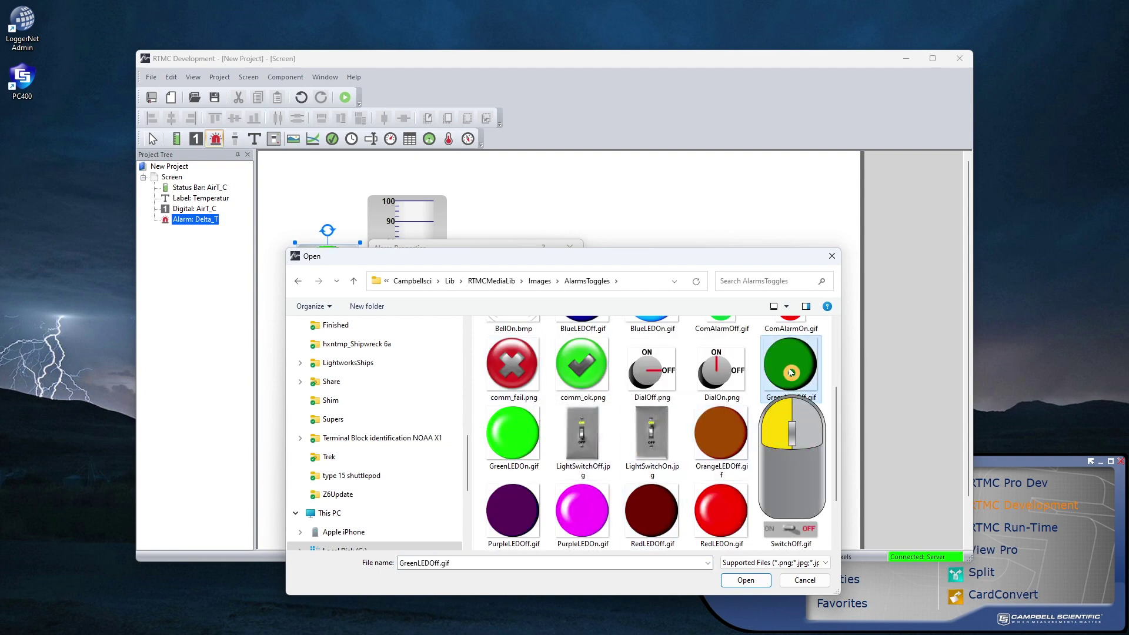
pyautogui.click(747, 580)
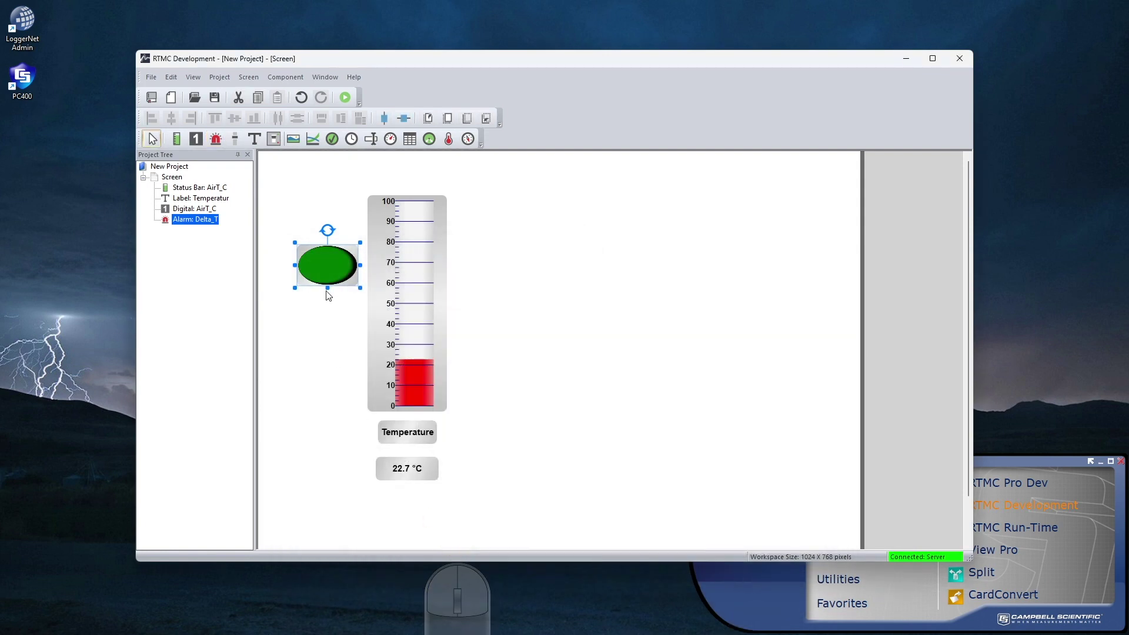
# Step: Resize the green alarm light into a circle beside the thermometer's top
pyautogui.moveTo(327, 287); pyautogui.dragTo(327, 307)
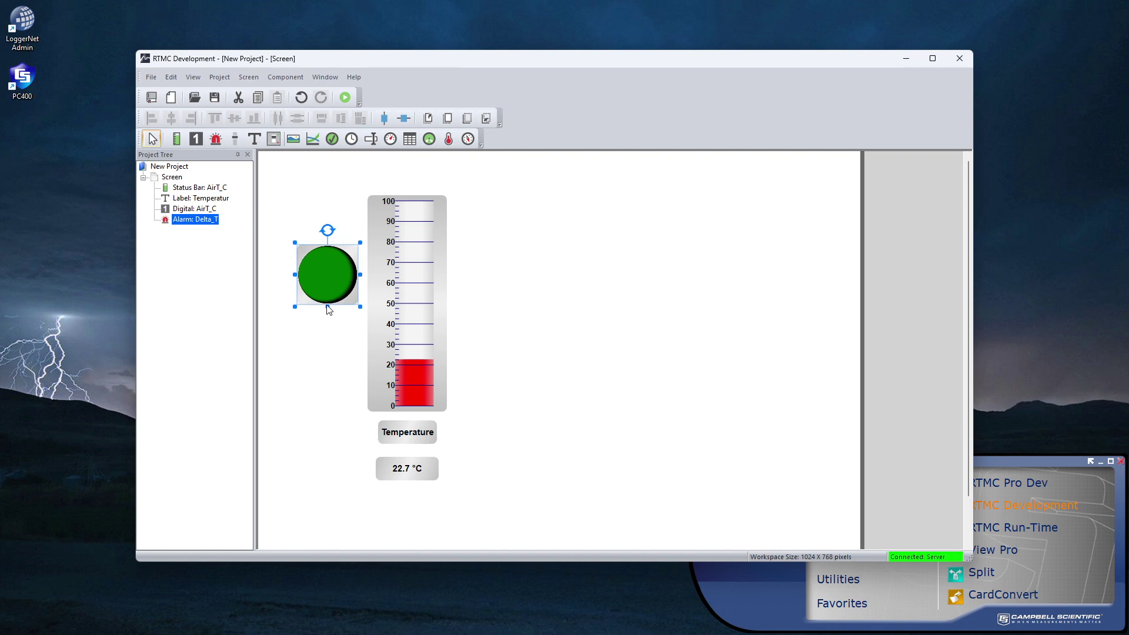
pyautogui.moveTo(316, 239); pyautogui.dragTo(306, 192)
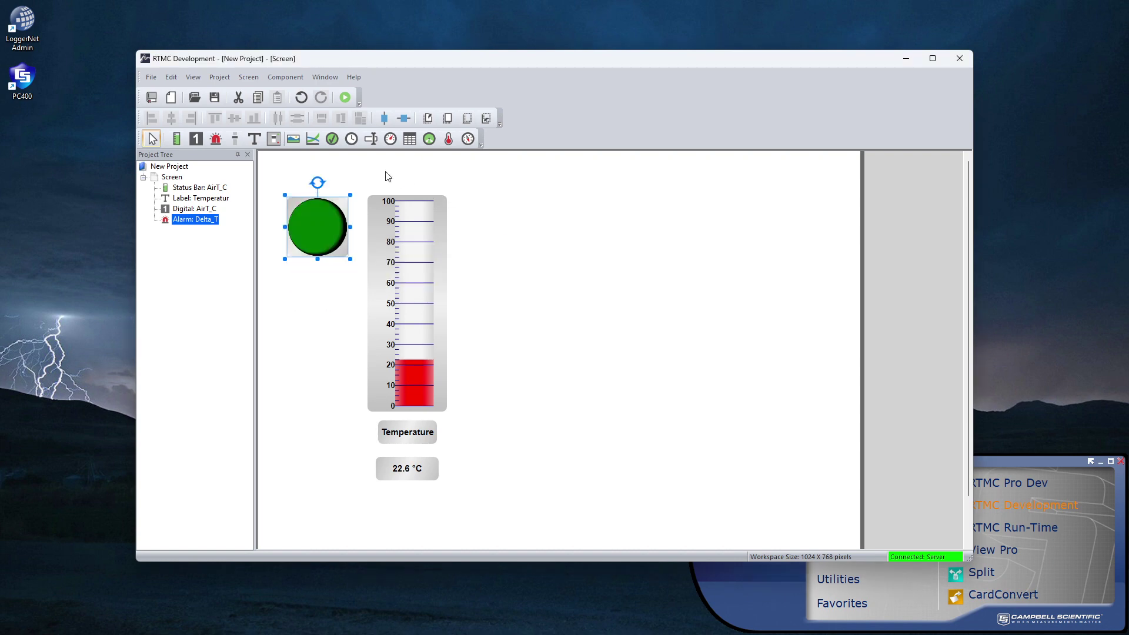
pyautogui.click(313, 139)
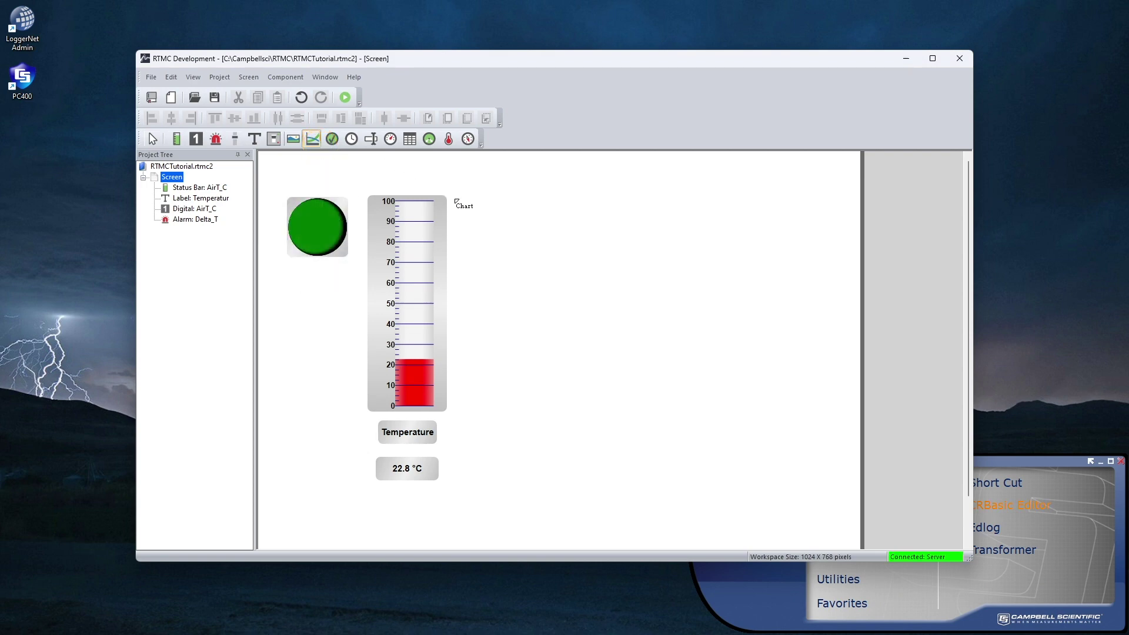
# Step: Draw a chart titled 'History' right of the thermometer with an AirT_C_Min series
pyautogui.moveTo(456, 195); pyautogui.dragTo(844, 356)
pyautogui.write('History')
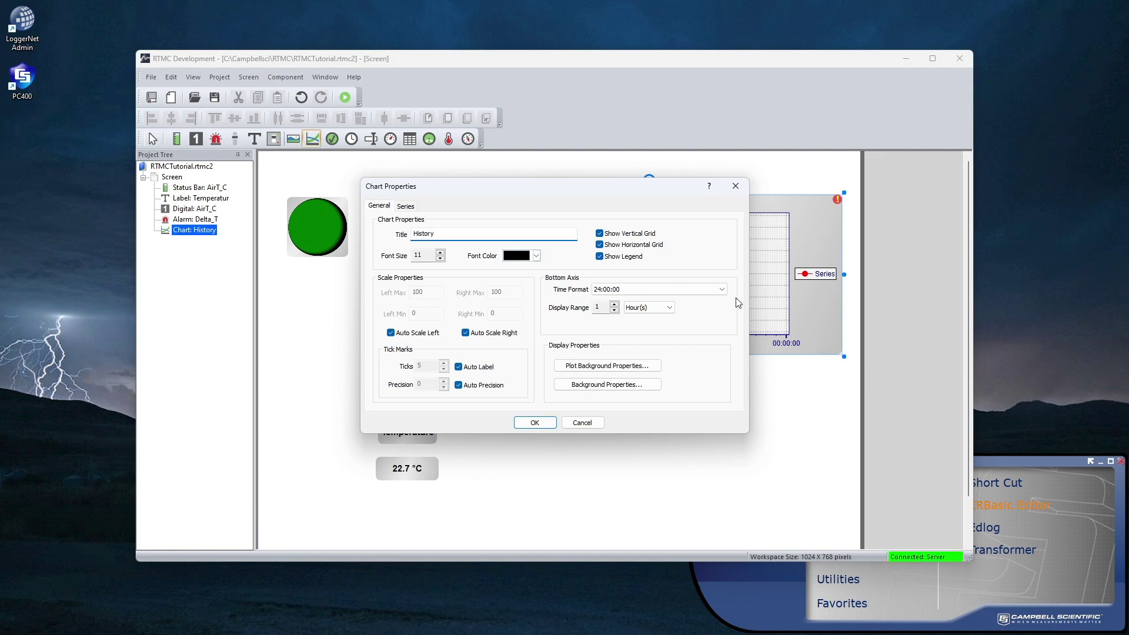
pyautogui.click(406, 206)
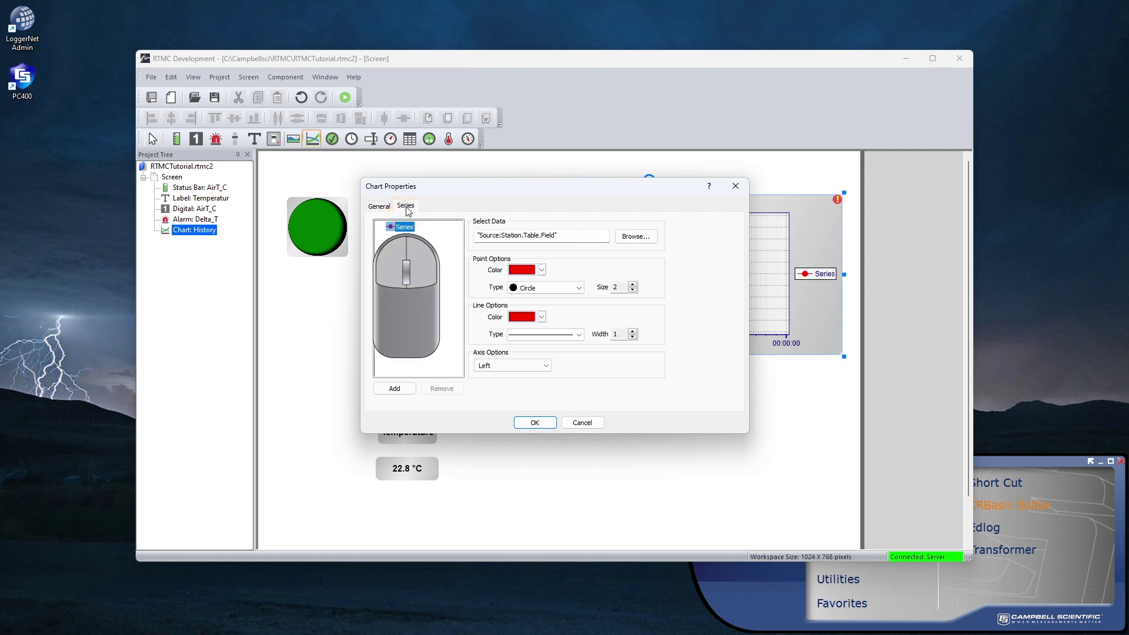
pyautogui.click(635, 235)
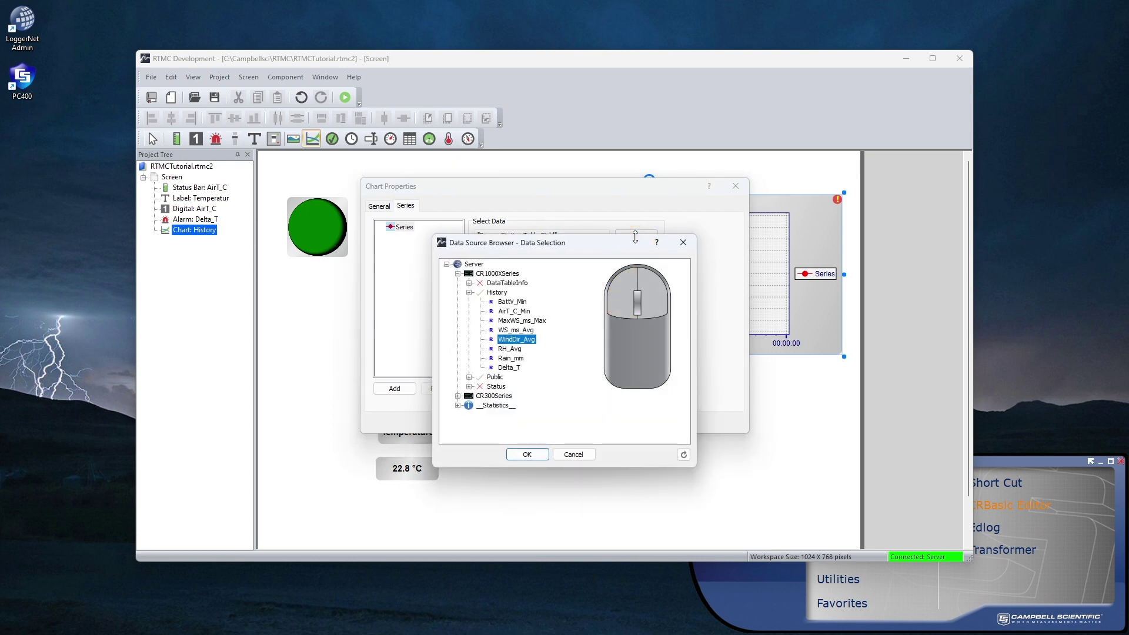
pyautogui.click(510, 312)
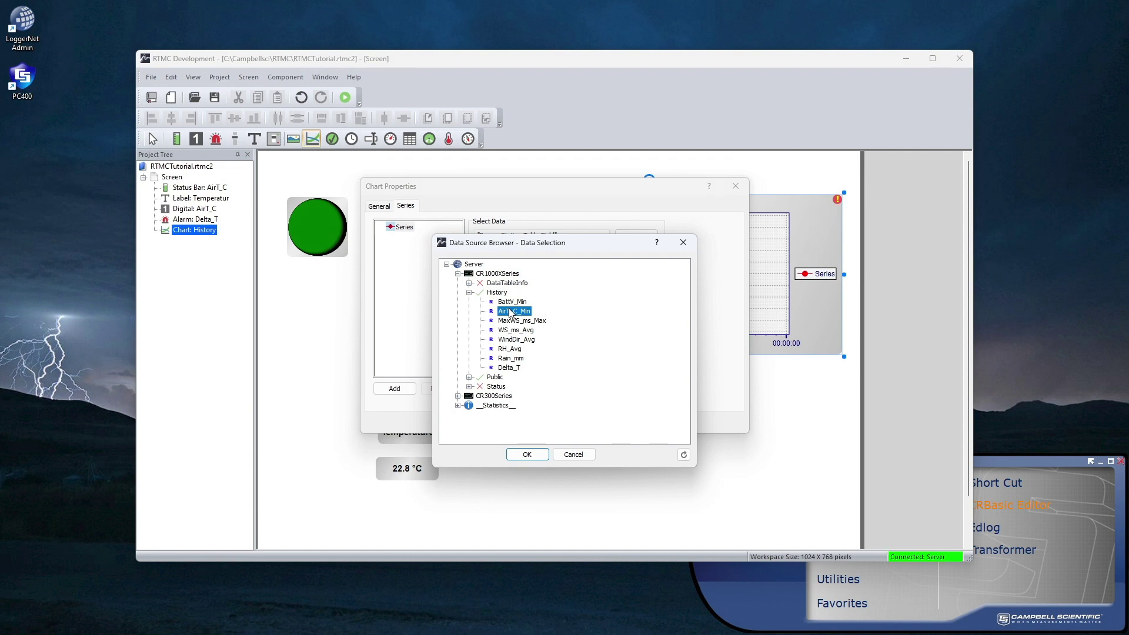
pyautogui.click(527, 454)
# Step: Add WS_ms_Avg and WindDir_Avg series, apply, and run the project for a live preview
pyautogui.click(394, 390)
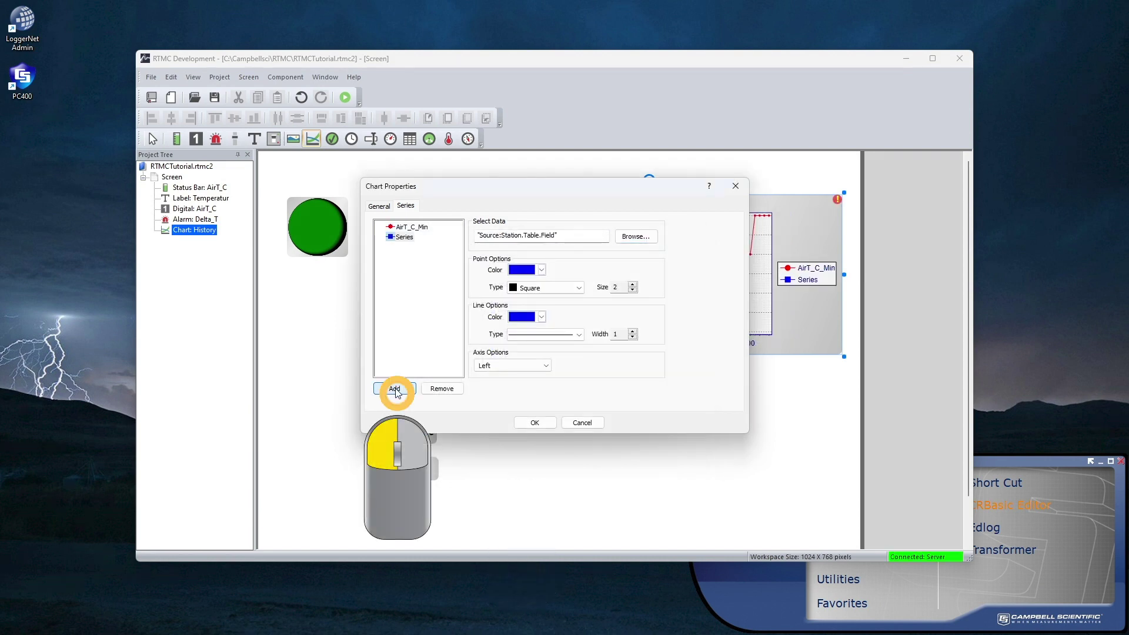
pyautogui.click(636, 236)
pyautogui.click(510, 330)
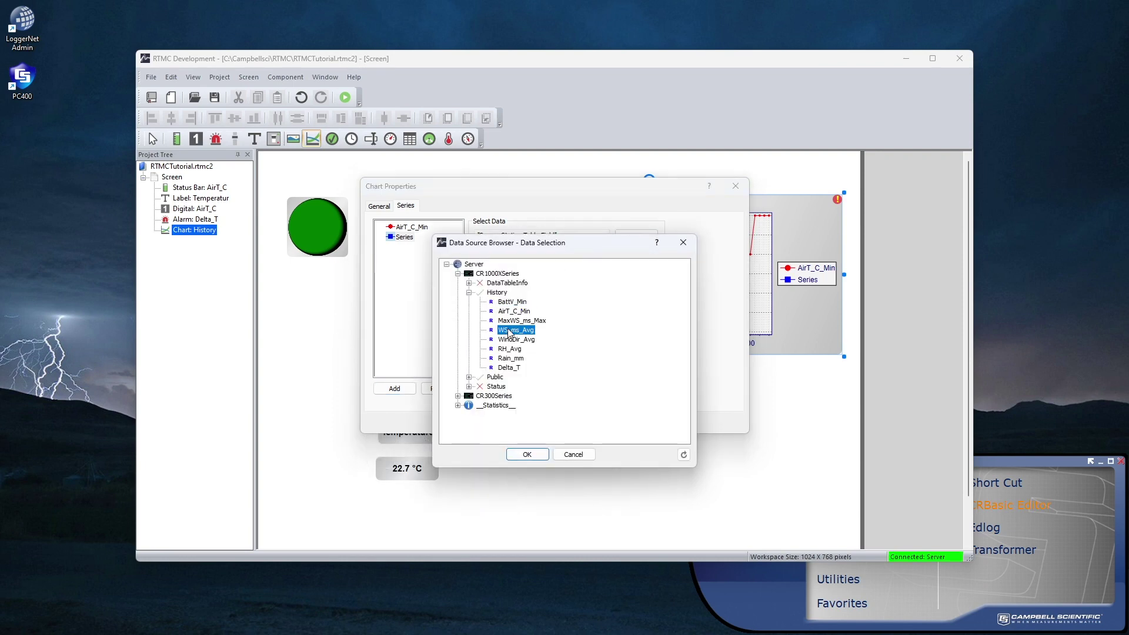
pyautogui.click(527, 454)
pyautogui.click(395, 389)
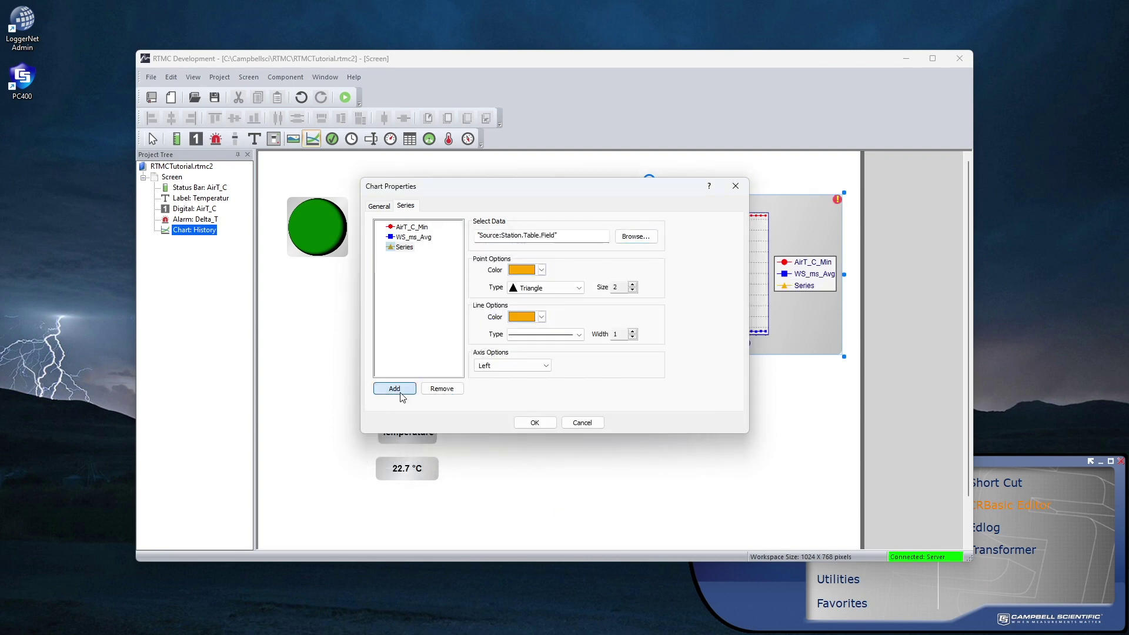
pyautogui.click(642, 242)
pyautogui.click(510, 341)
pyautogui.click(527, 454)
pyautogui.click(535, 422)
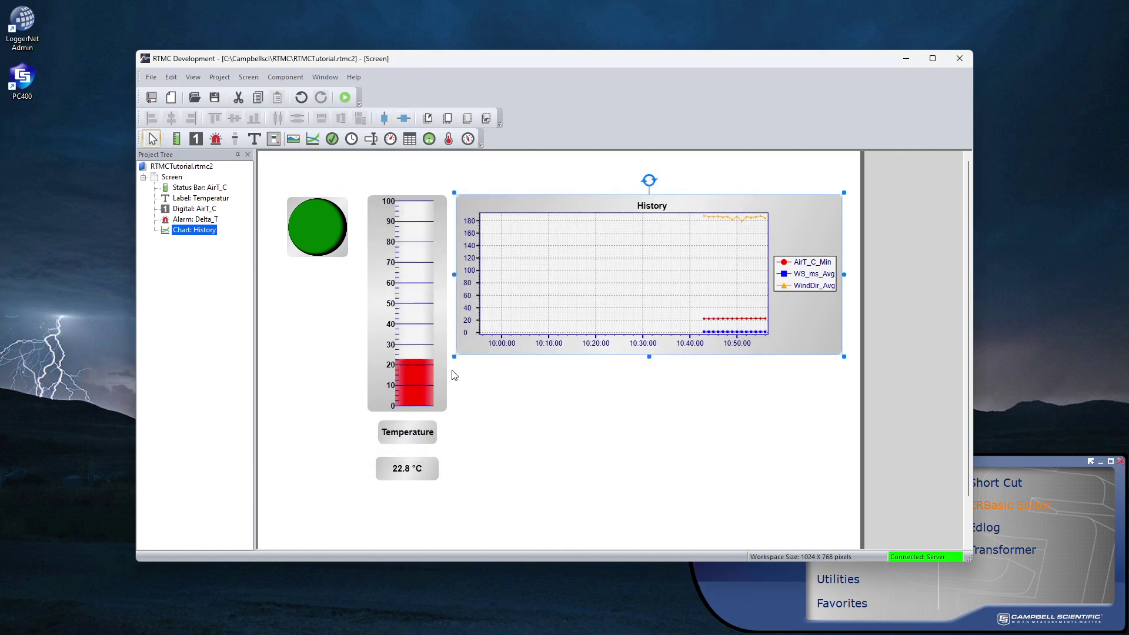
pyautogui.click(345, 98)
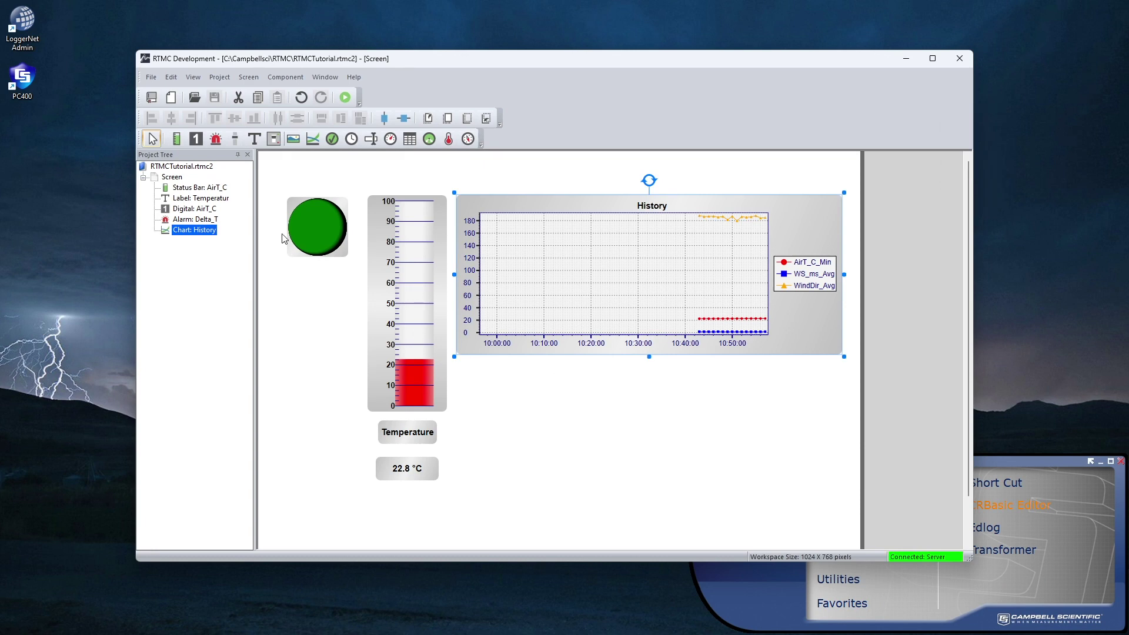
pyautogui.click(202, 142)
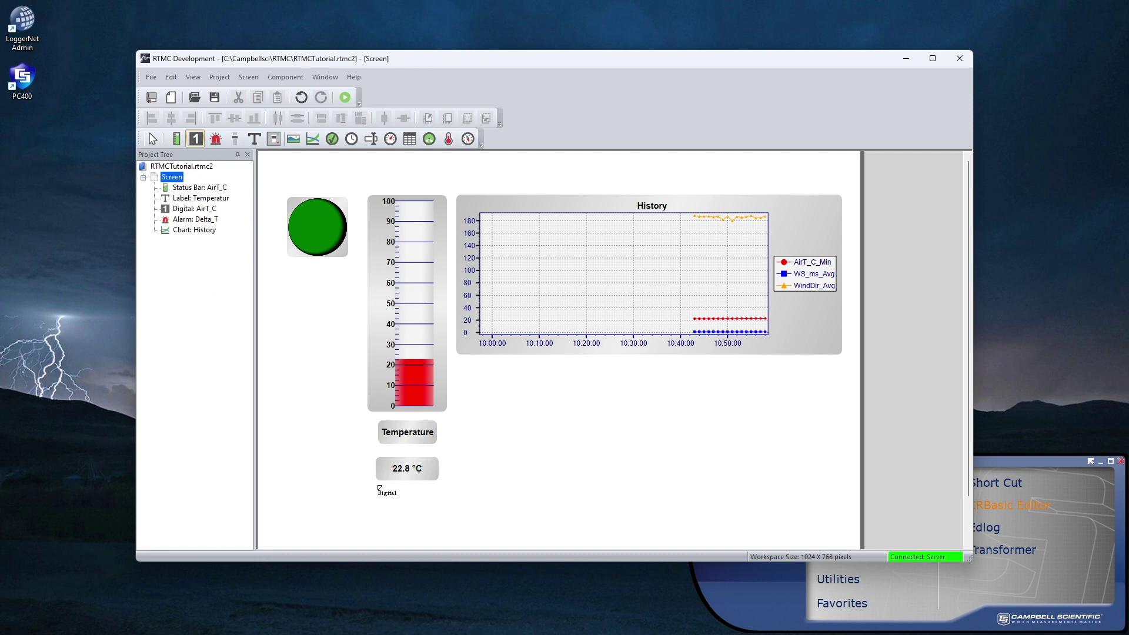
# Step: Add a Digital readout below the °C value showing AirT_C_Min*1.8+32 with units °F
pyautogui.moveTo(377, 491); pyautogui.dragTo(440, 518)
pyautogui.click(631, 378)
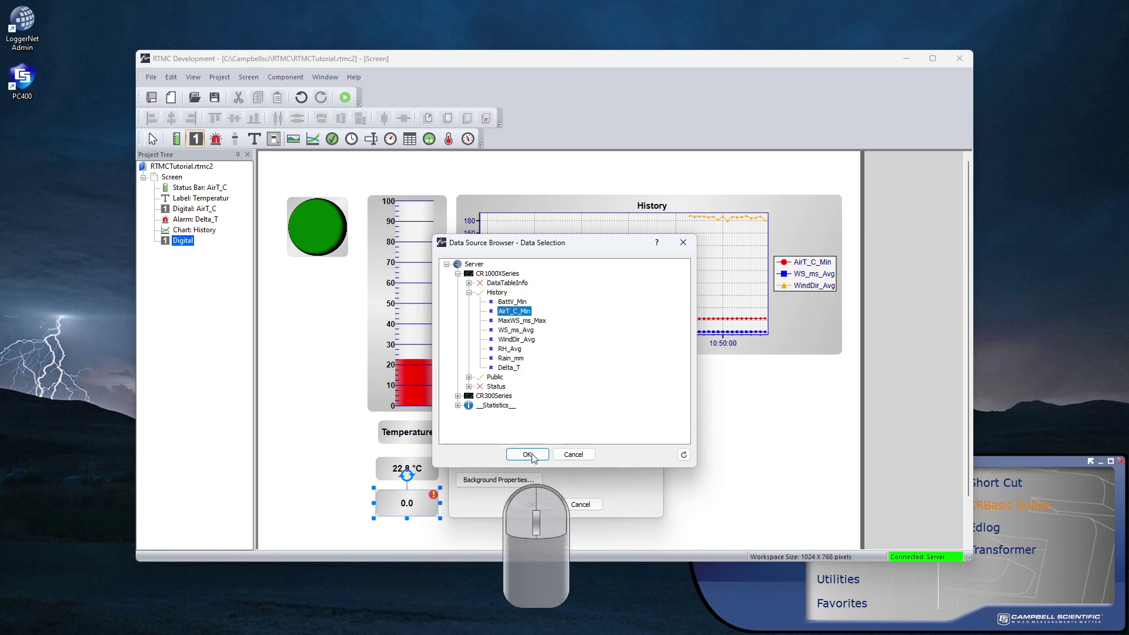
pyautogui.click(532, 454)
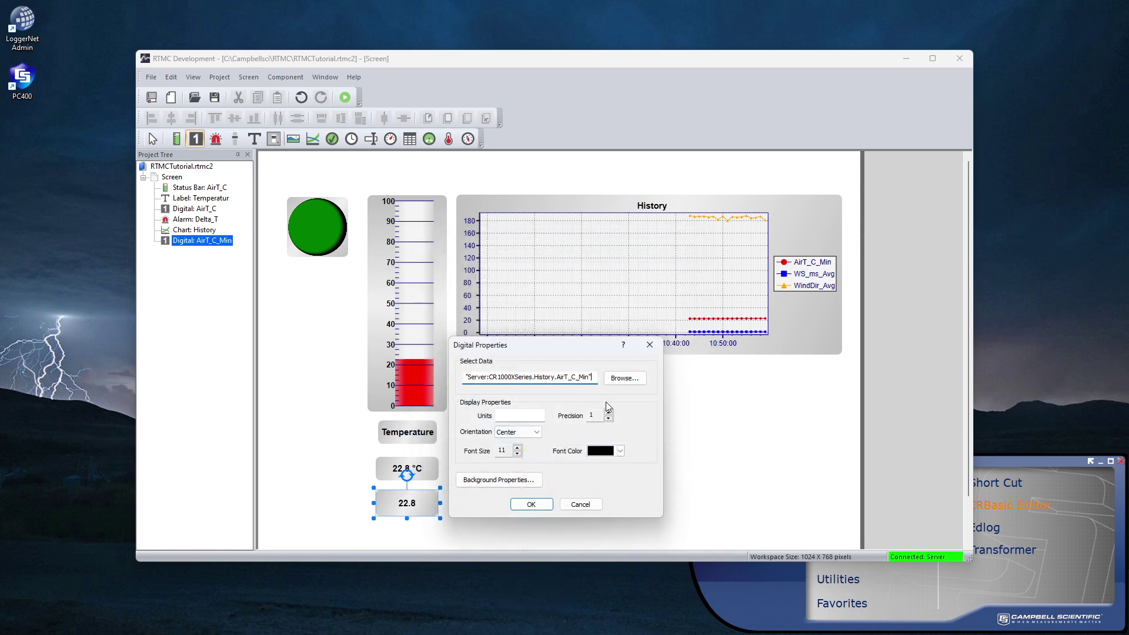
pyautogui.write('*1.8+32')
pyautogui.click(524, 415)
pyautogui.write('°')
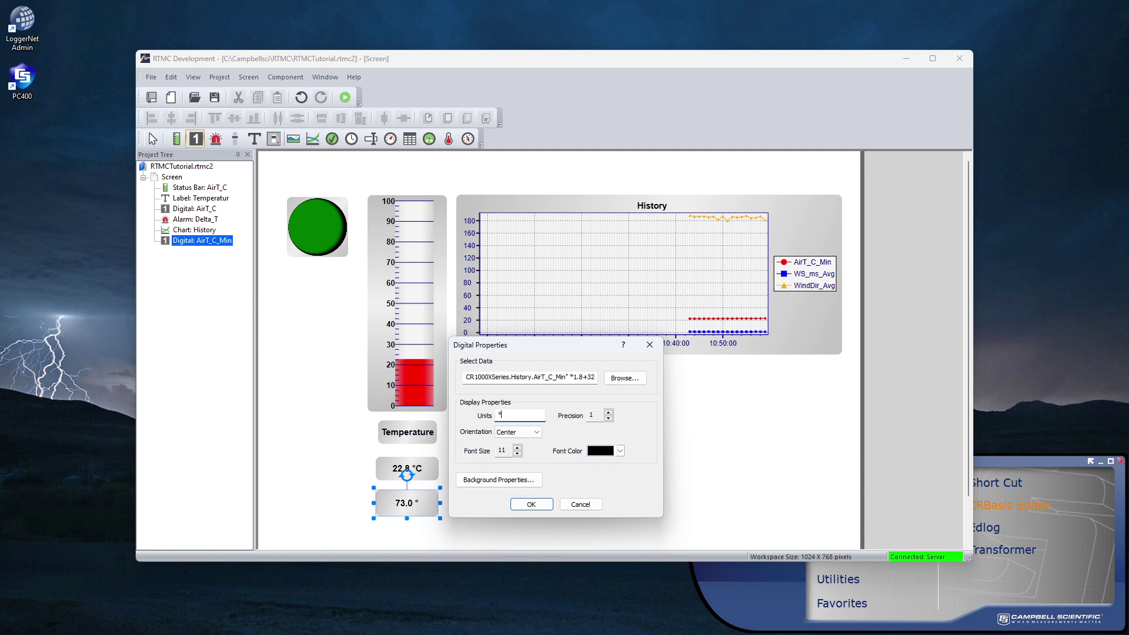
pyautogui.write('F')
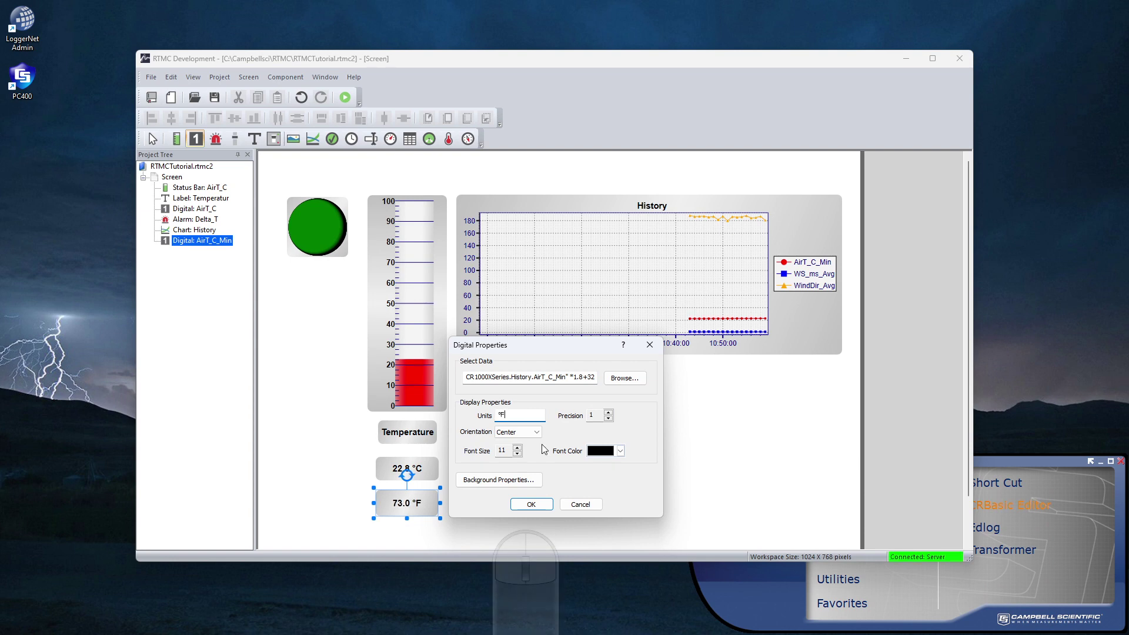
pyautogui.click(526, 505)
pyautogui.click(529, 443)
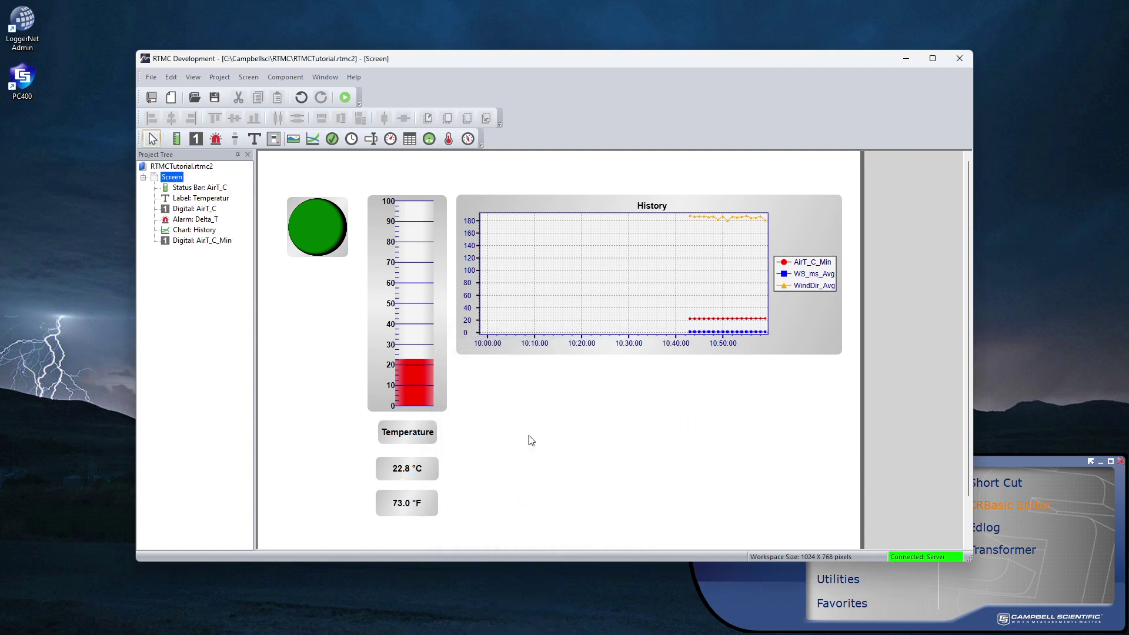
# Step: Open RTMC Development Help at the Expressions topic
pyautogui.click(352, 79)
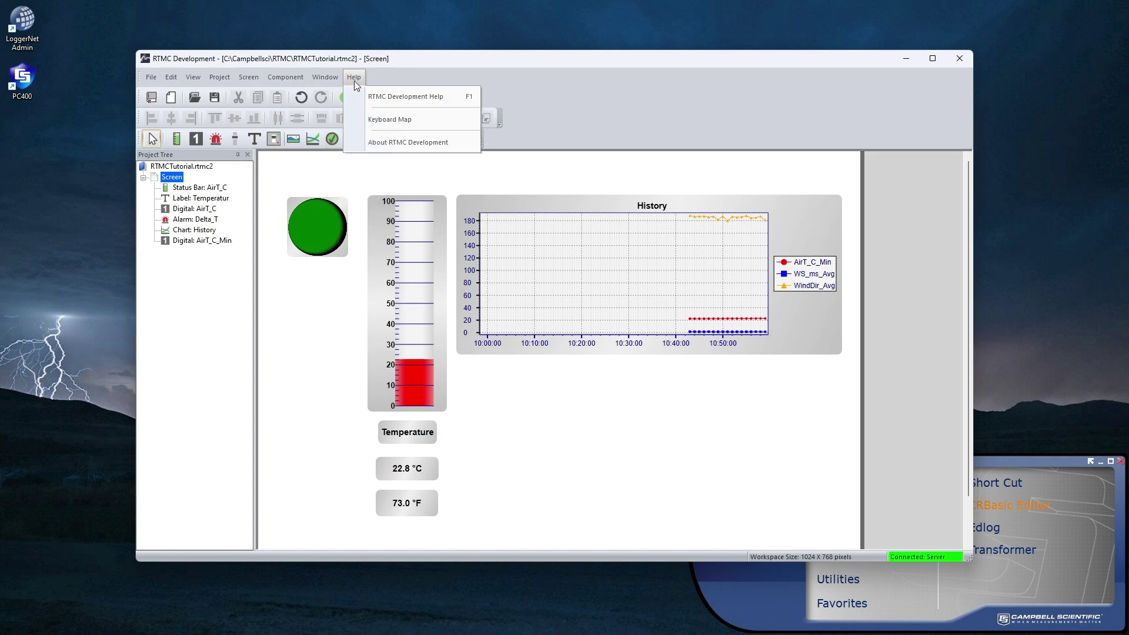
pyautogui.click(386, 97)
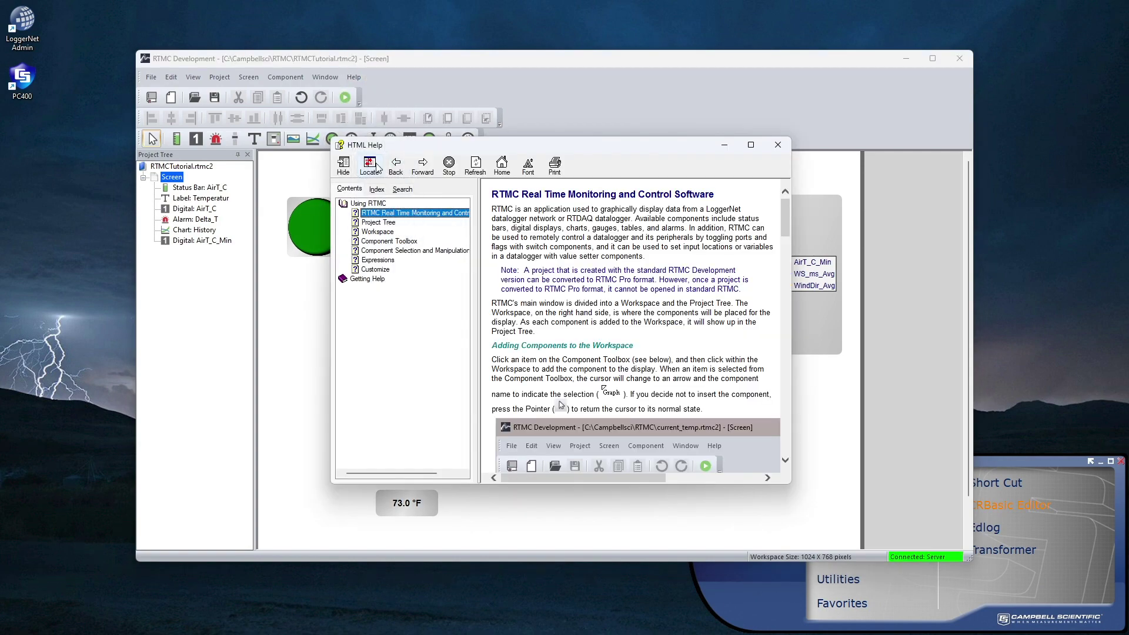
pyautogui.click(377, 261)
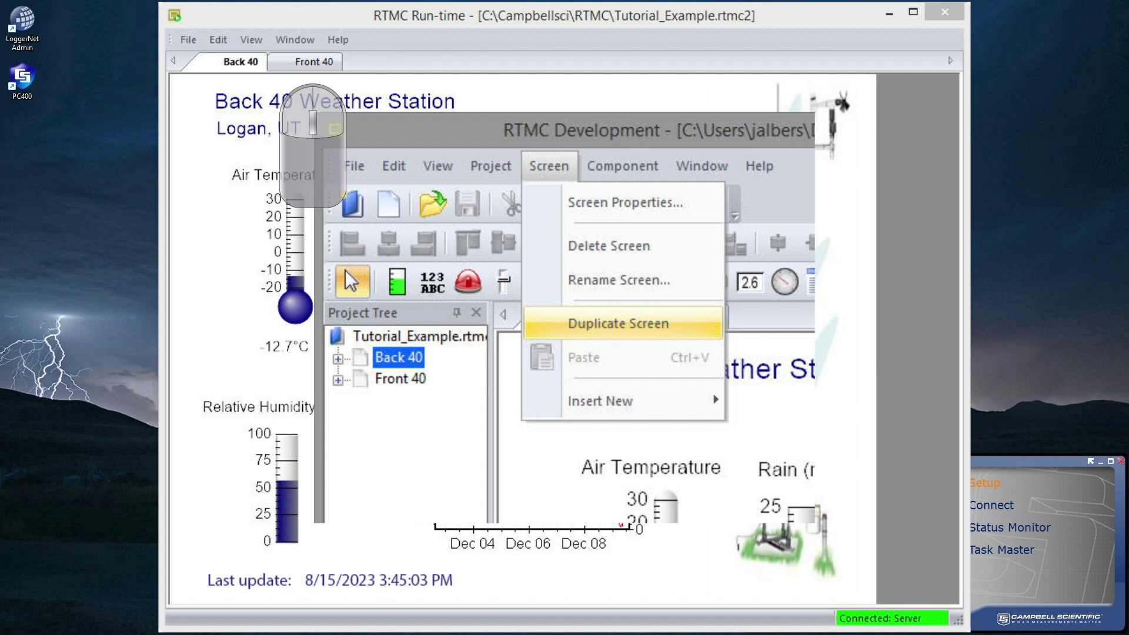
# Step: Switch RTMC Run-time from Back 40 to the Front 40 screen
pyautogui.click(314, 61)
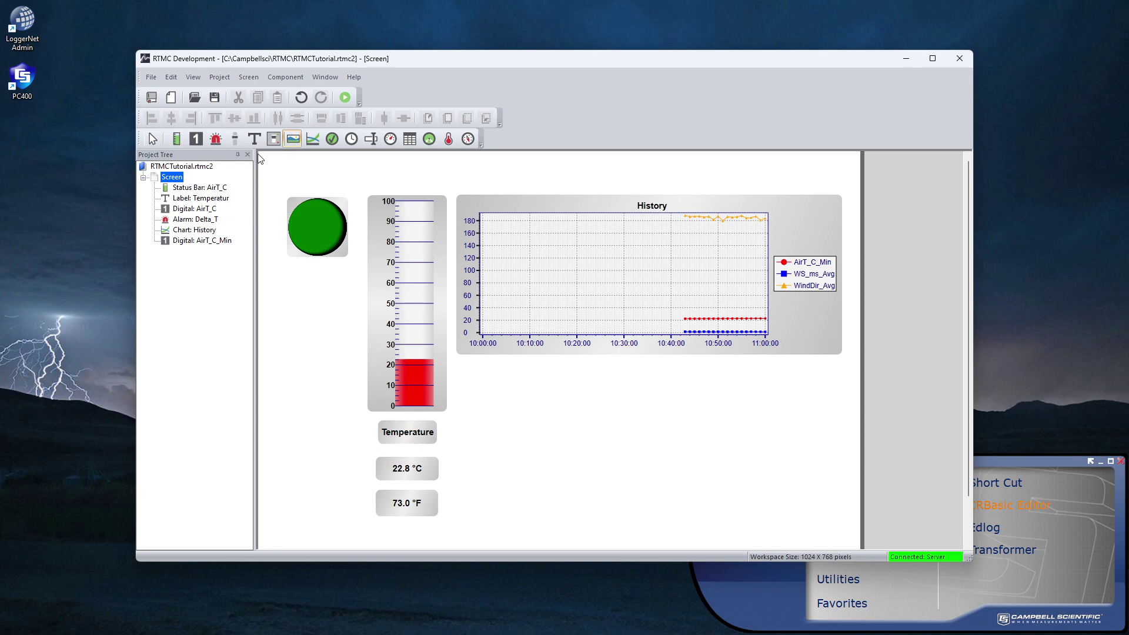
# Step: Add a full-screen Image component using the white-to-black gradient from Backgrounds > Gradients
pyautogui.moveTo(270, 163); pyautogui.dragTo(860, 550)
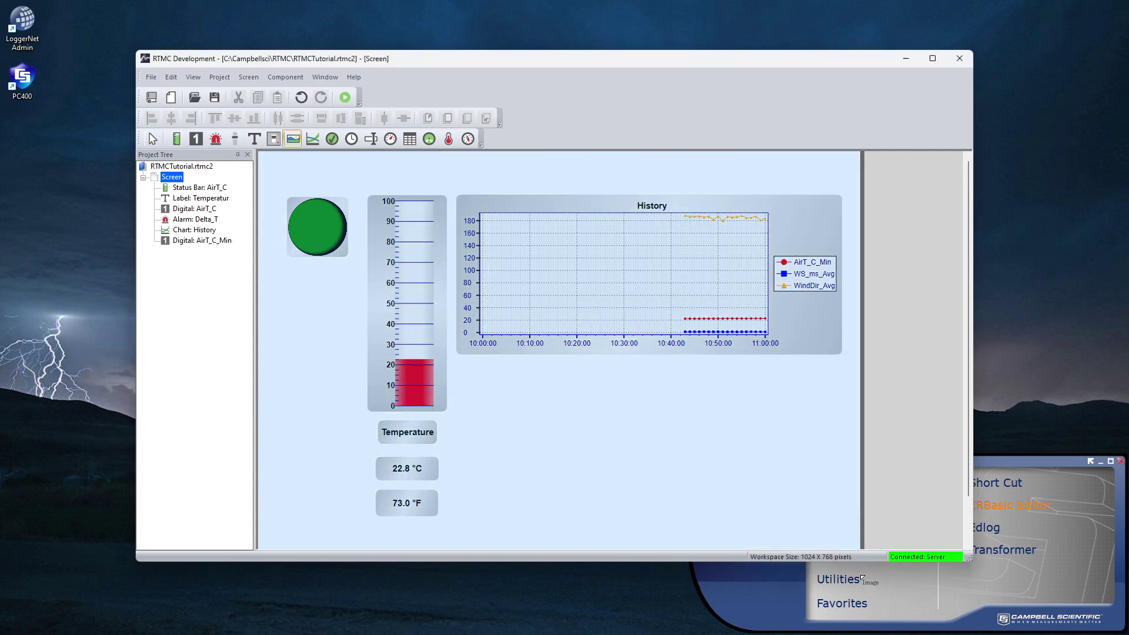
pyautogui.click(633, 361)
pyautogui.doubleClick(694, 437)
pyautogui.doubleClick(695, 437)
pyautogui.scroll(-3, 760, 505)
pyautogui.doubleClick(682, 593)
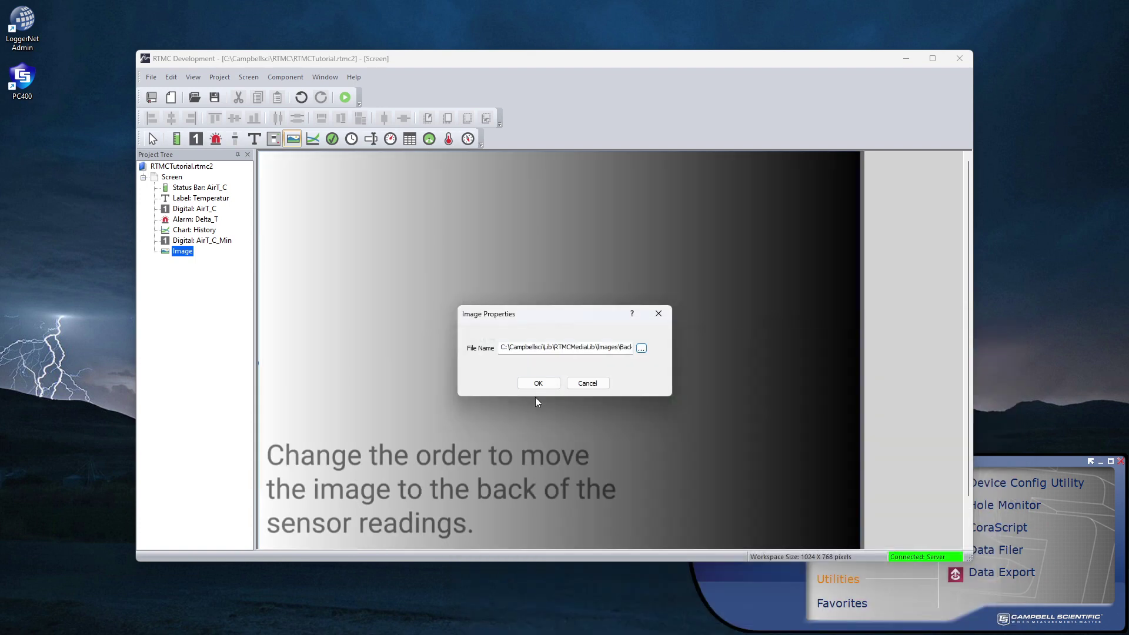
pyautogui.click(537, 381)
# Step: Send the gradient image to the back, behind the readouts and chart
pyautogui.rightClick(719, 272)
pyautogui.moveTo(794, 513)
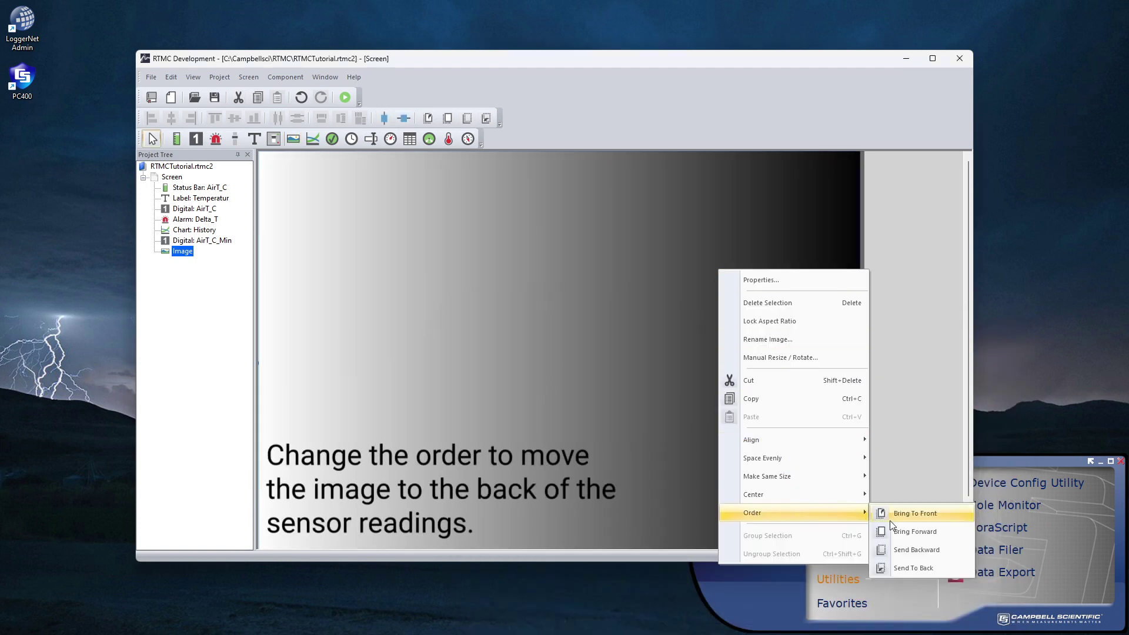
pyautogui.click(941, 567)
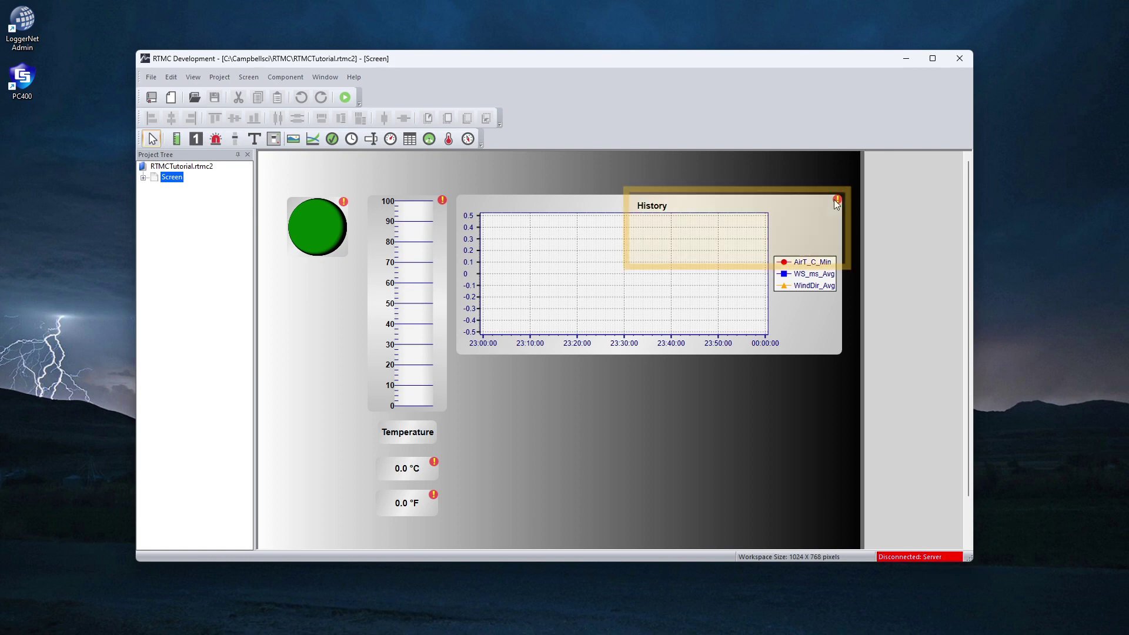
# Step: Restart LoggerNet from the LoggerNet Admin desktop icon to reconnect the data server
pyautogui.moveTo(836, 200)
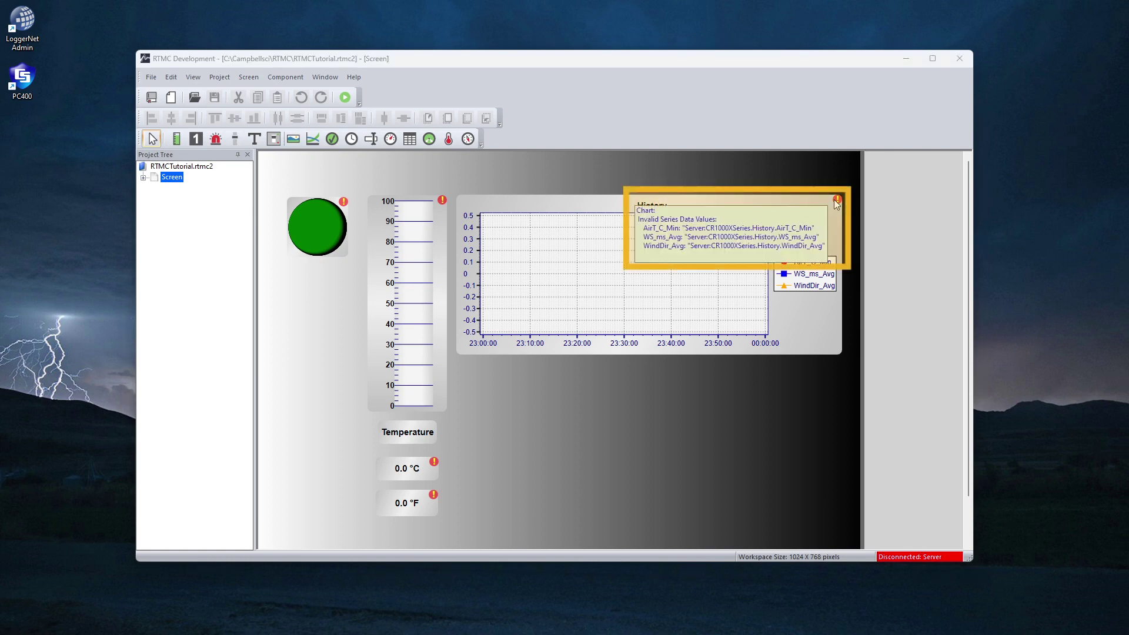
pyautogui.doubleClick(24, 20)
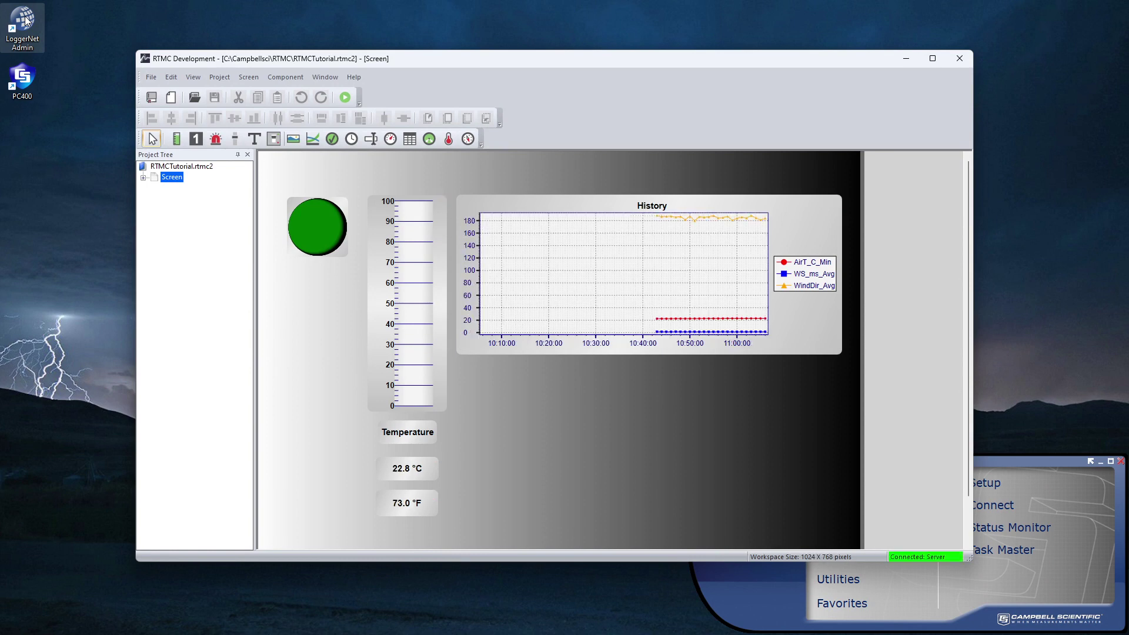